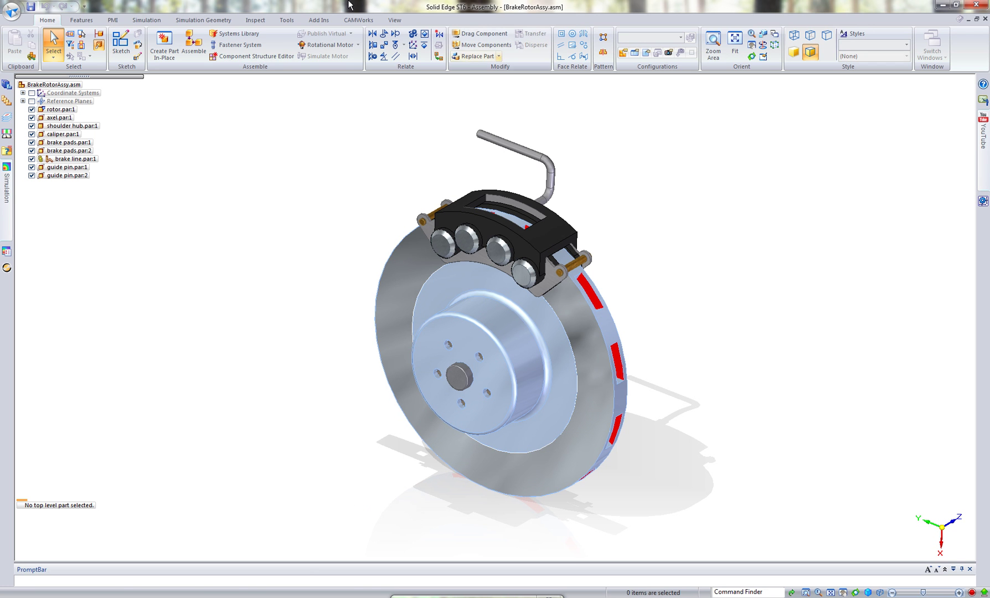
Show only the brake rotor in the assembly, hiding all the other components
click(154, 21)
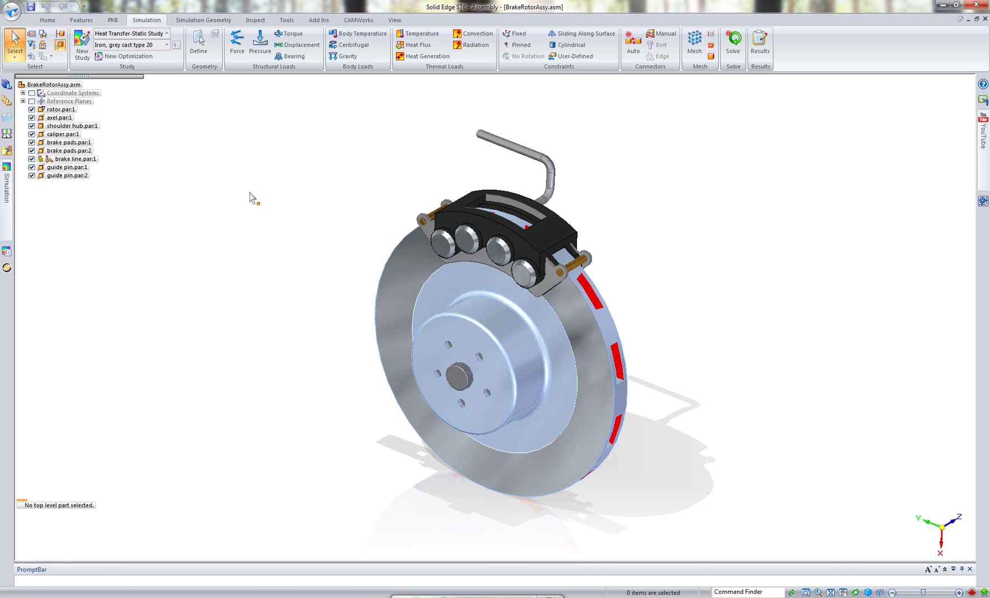
middle_drag(276, 210, 404, 261)
click(405, 255)
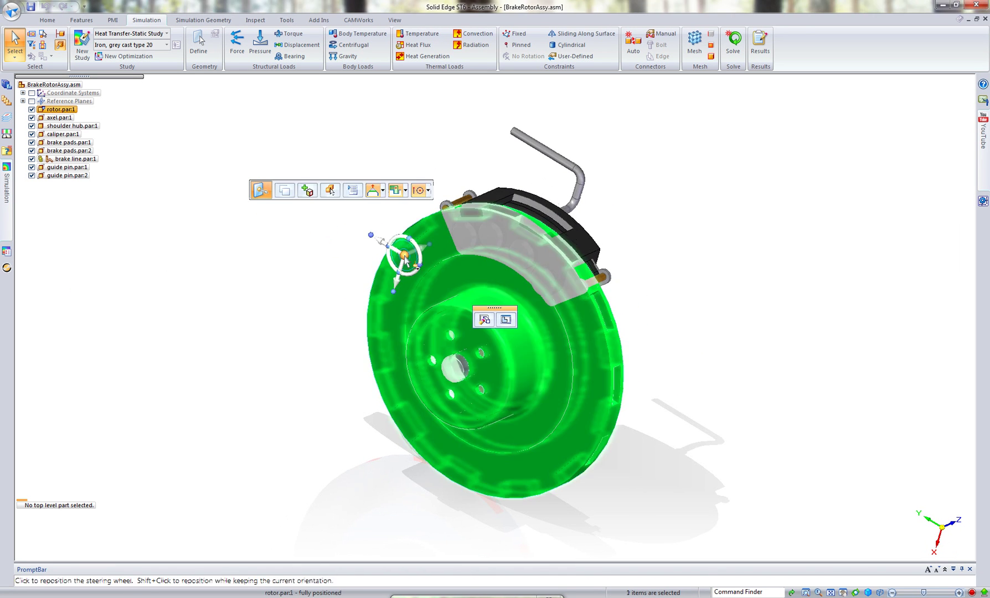
right_click(405, 254)
click(421, 286)
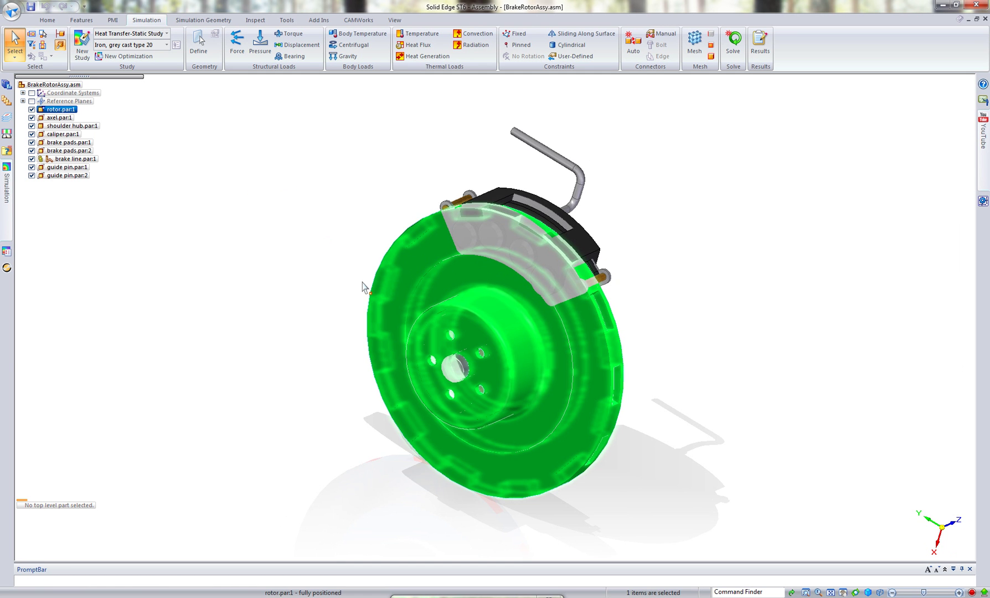
middle_drag(358, 235, 360, 245)
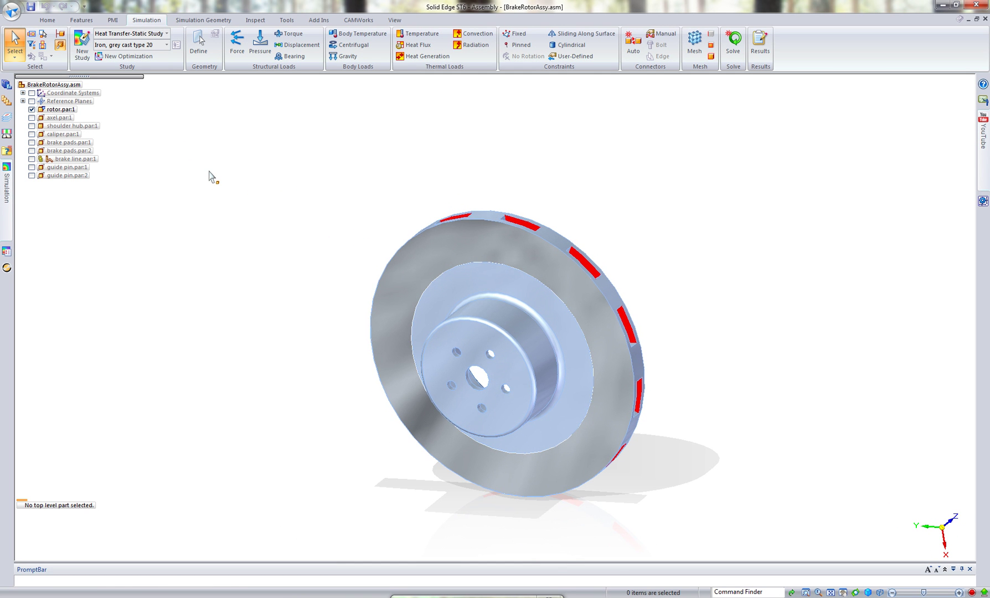
Pin the simulation tree open and create a Steady State Heat Transfer study with the rotor as its geometry
click(10, 191)
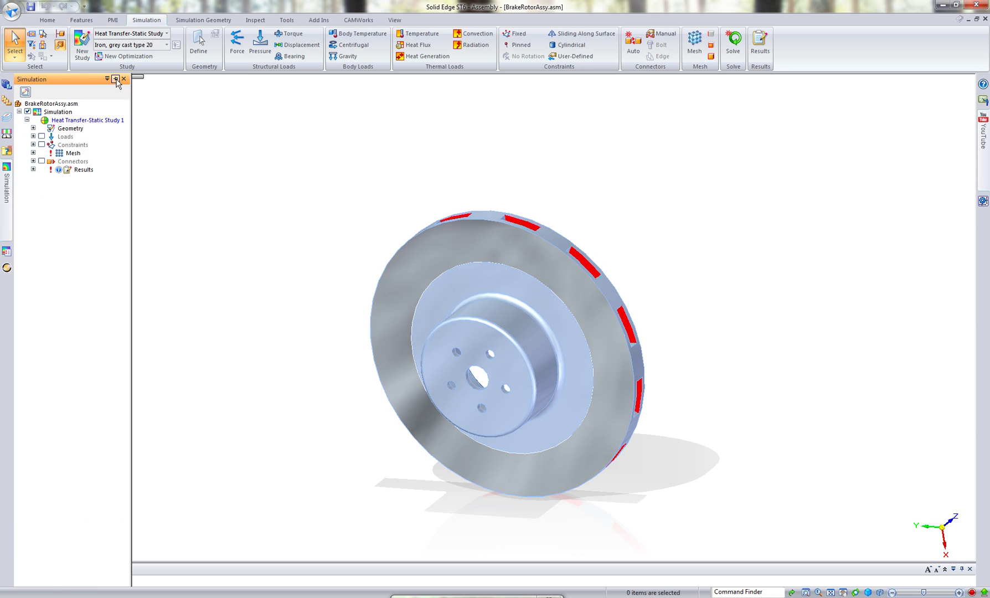
click(116, 79)
click(82, 50)
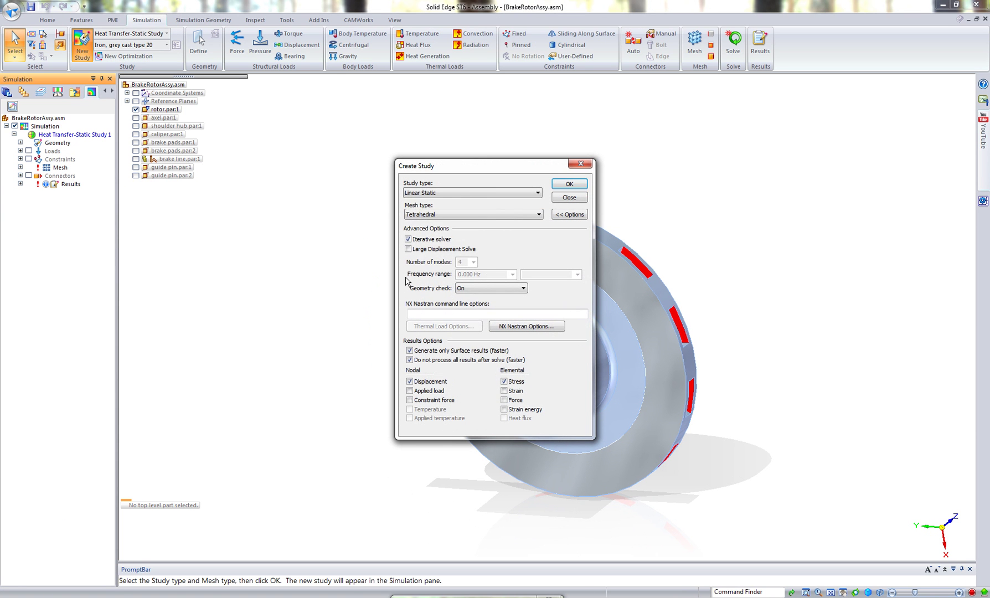
click(465, 194)
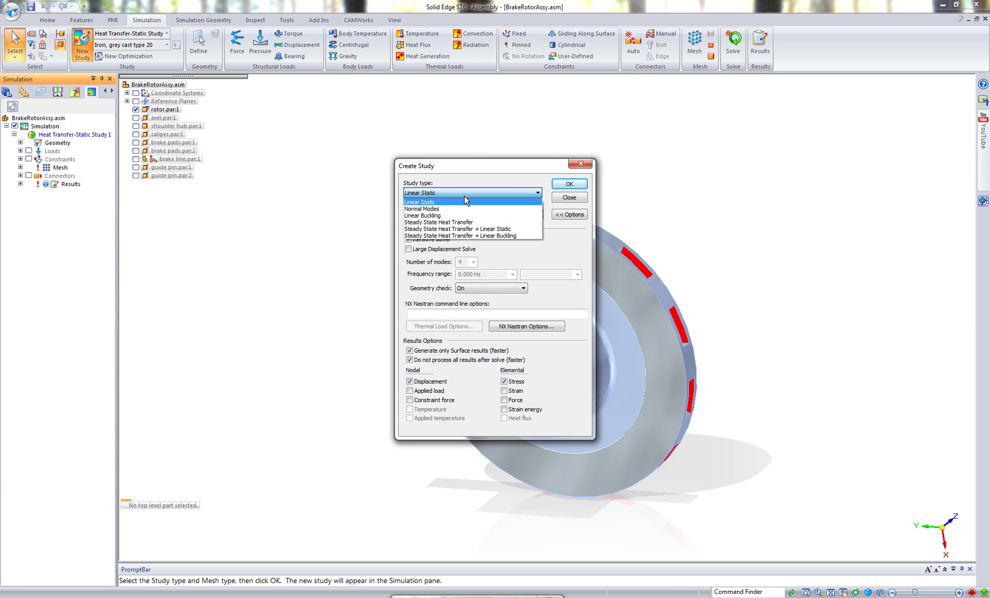
click(449, 223)
click(569, 183)
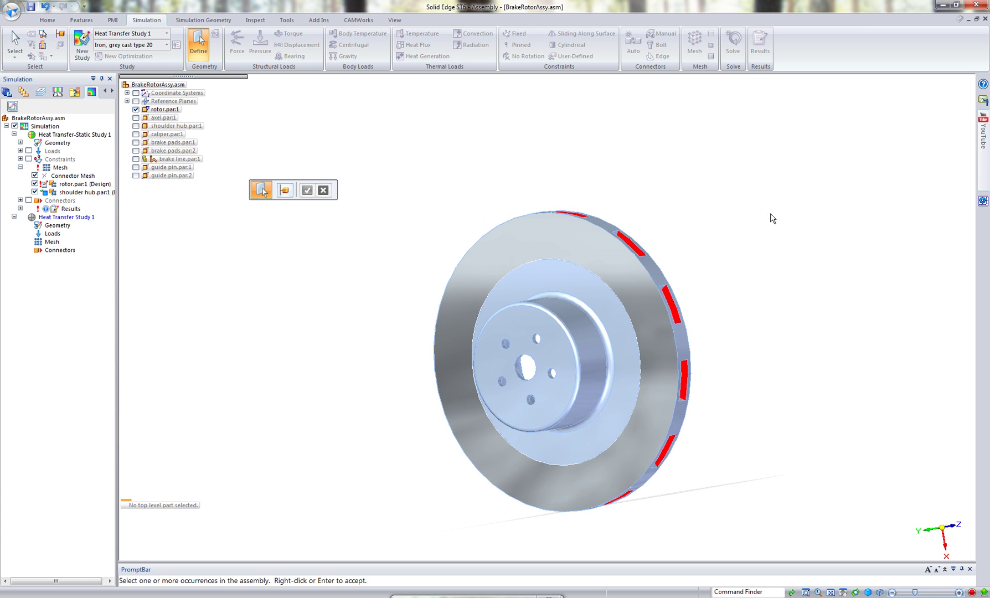
click(541, 255)
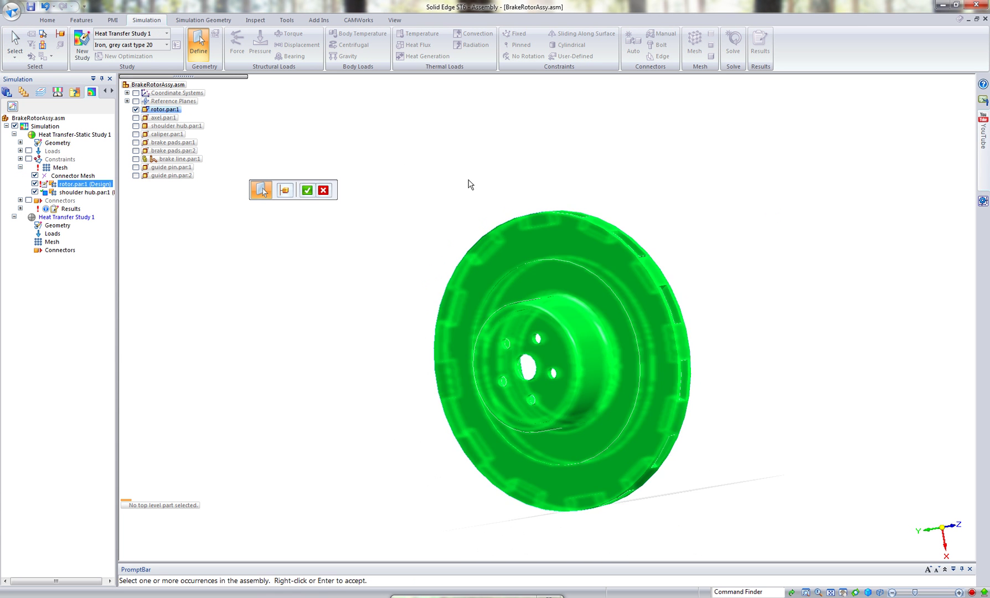
right_click(469, 184)
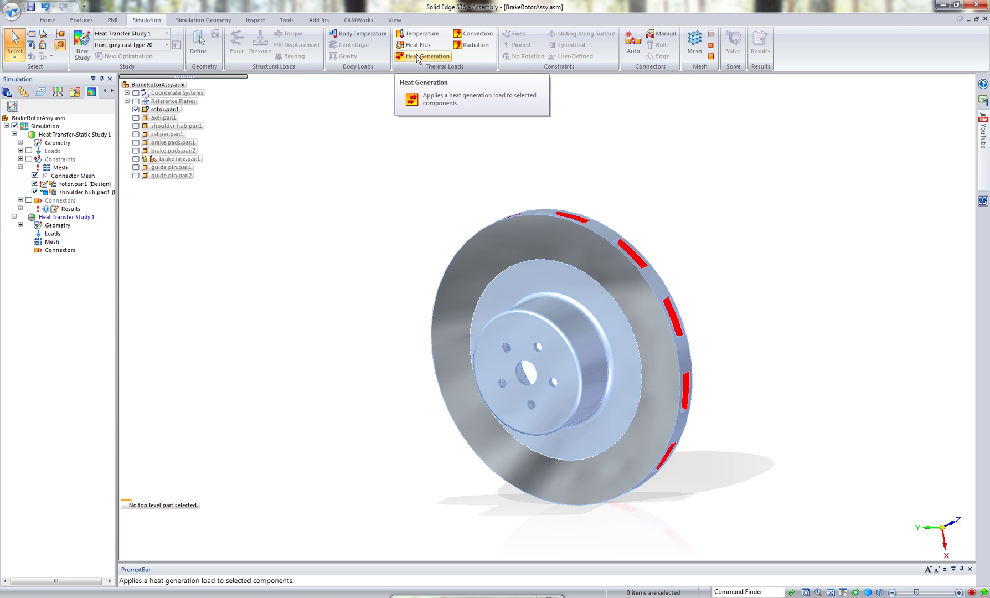
Apply a heat flux load with a value of 1200 to the two ring-shaped braking faces of the rotor
click(418, 45)
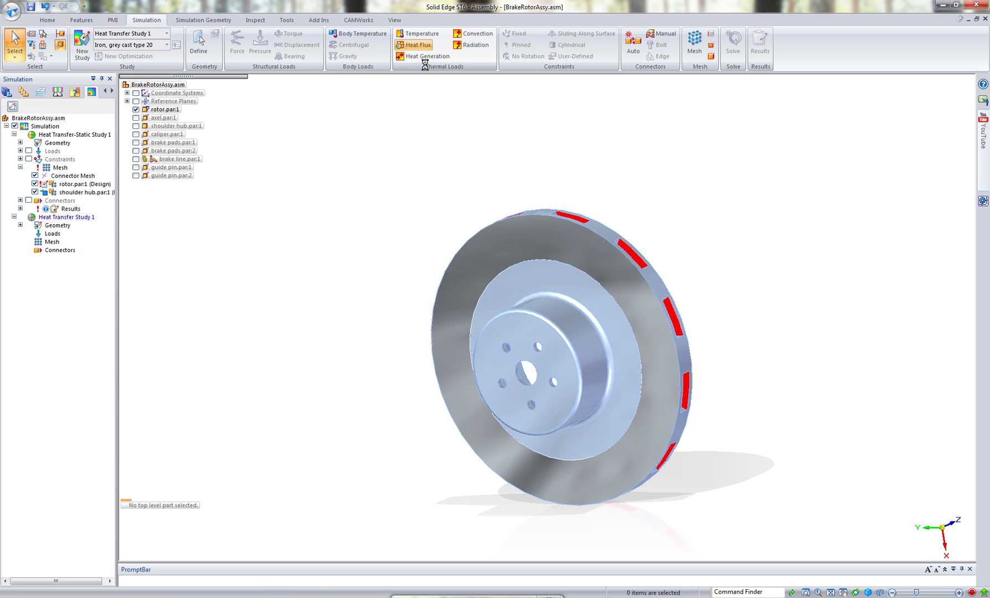
click(473, 286)
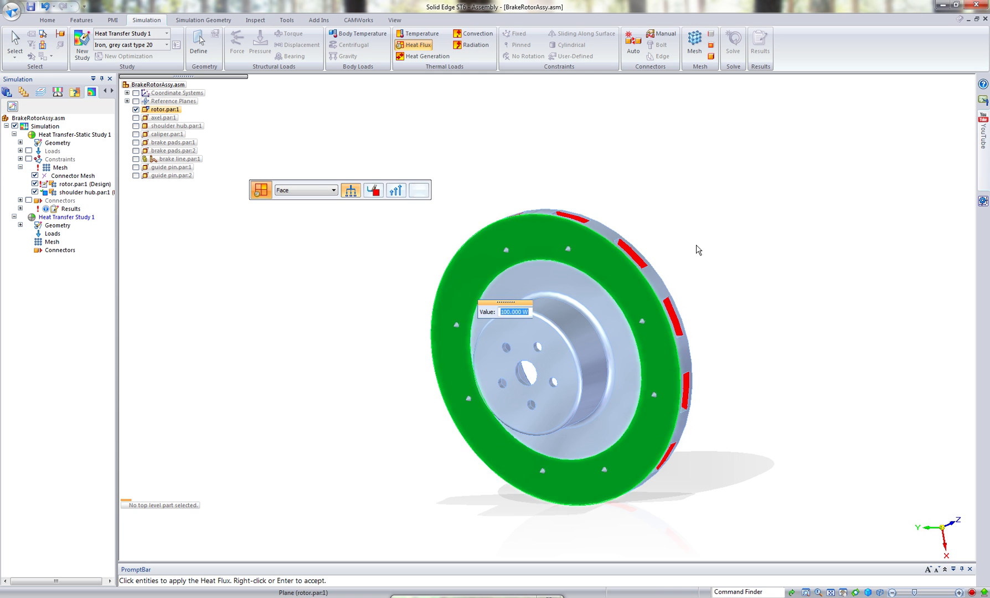
middle_drag(730, 241, 559, 250)
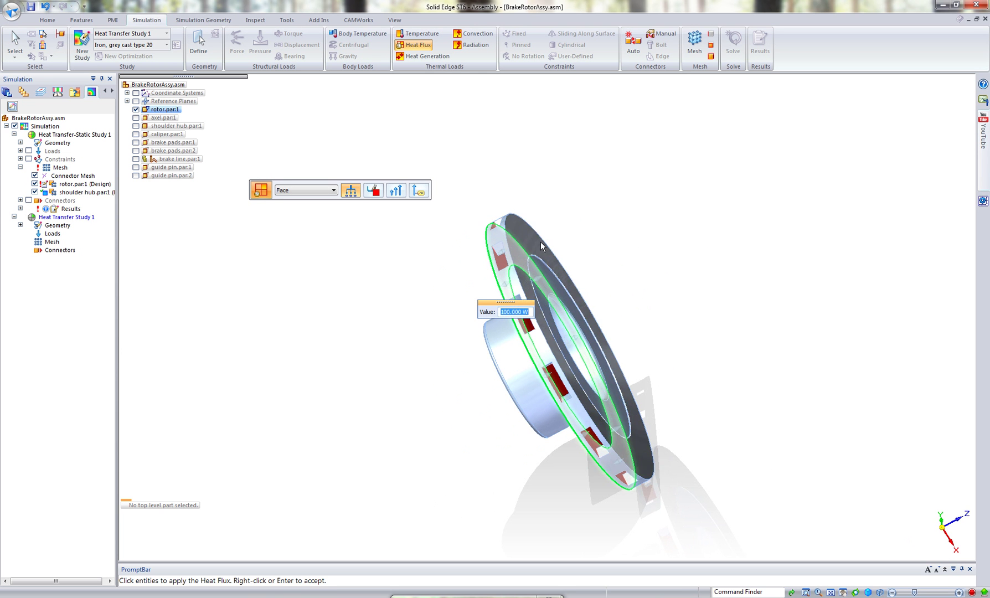
middle_drag(670, 243, 783, 220)
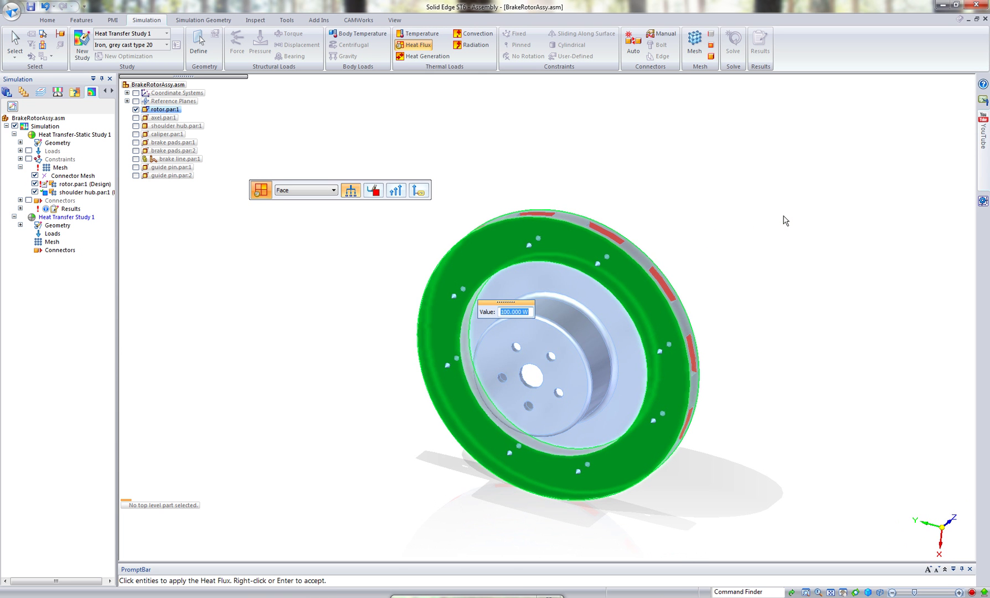
text(1200)
key(Return)
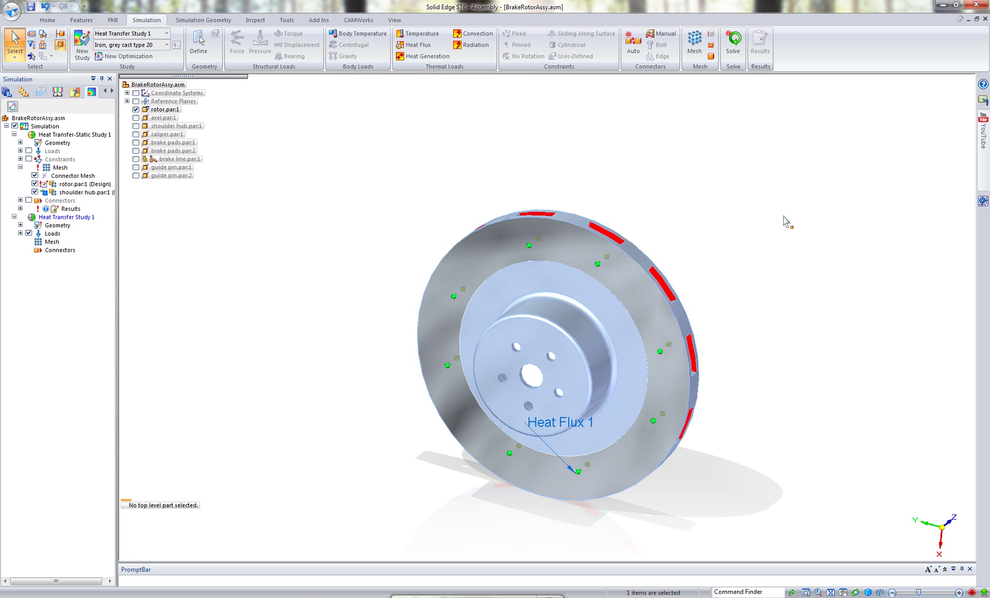
Apply a convection load to all the rotor's faces, excluding the ring-shaped braking face on the hub side
click(466, 33)
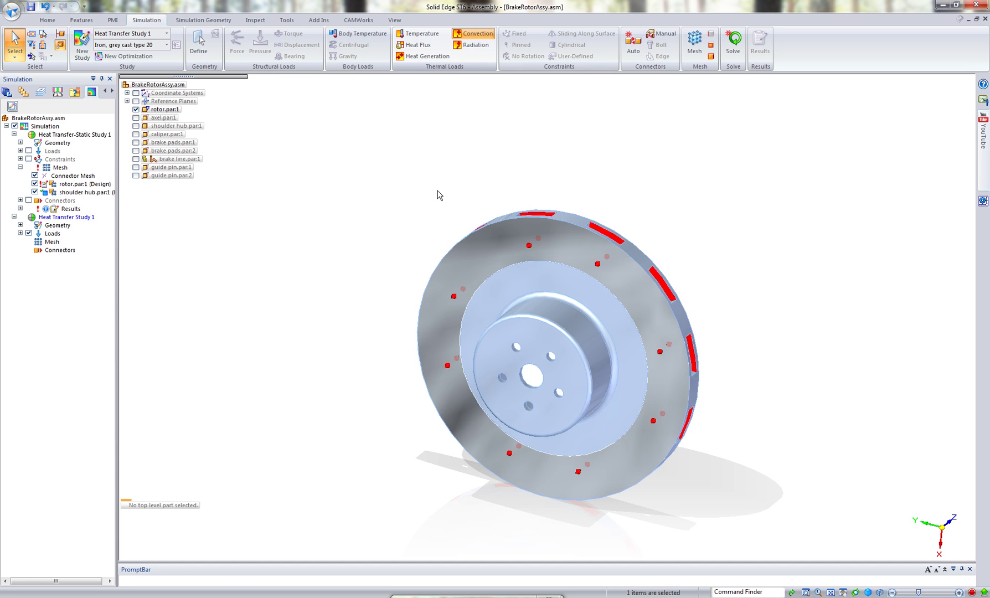
drag(333, 133, 782, 530)
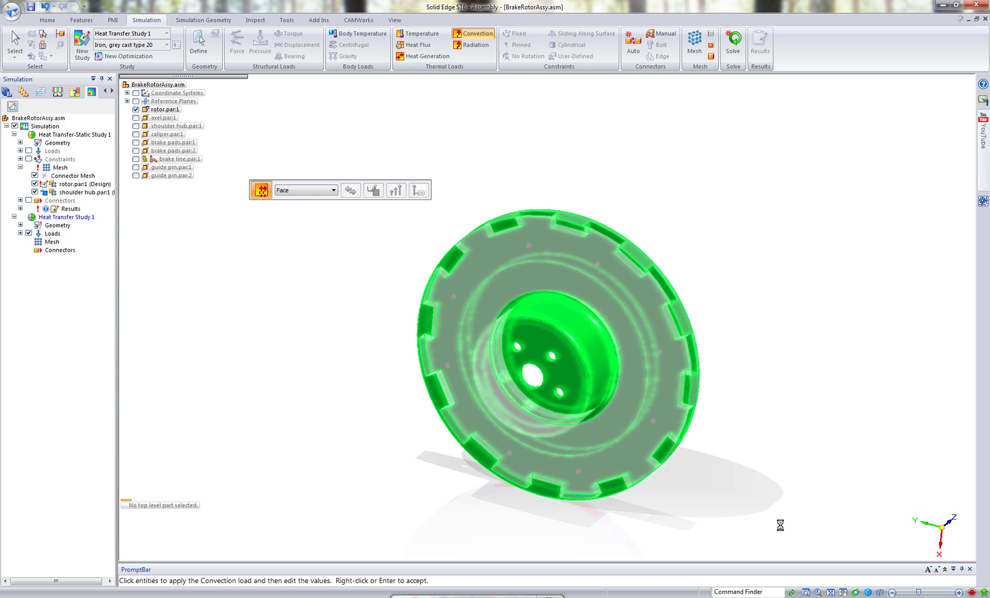
right_click(781, 529)
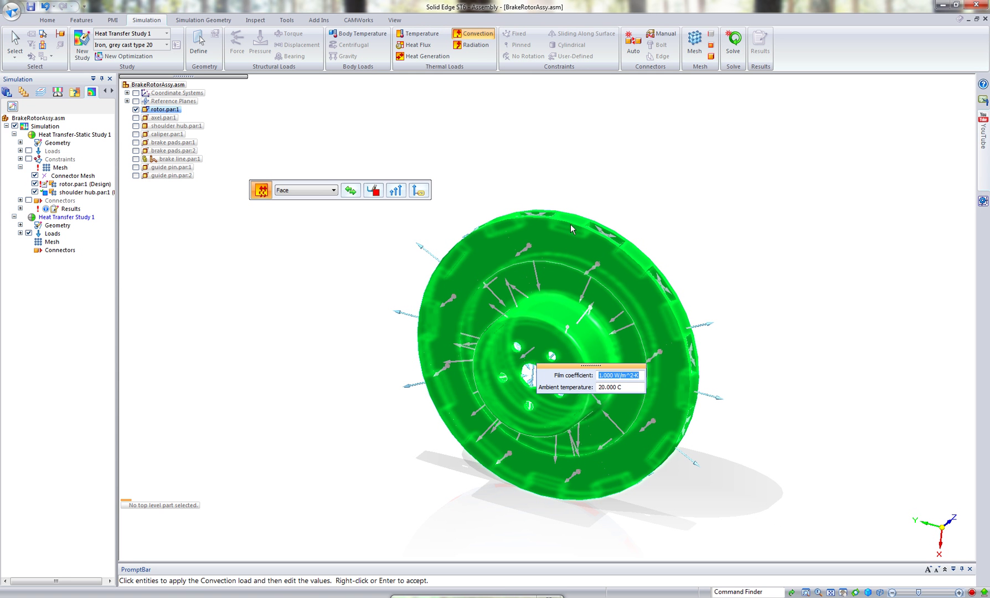
middle_drag(567, 236, 686, 281)
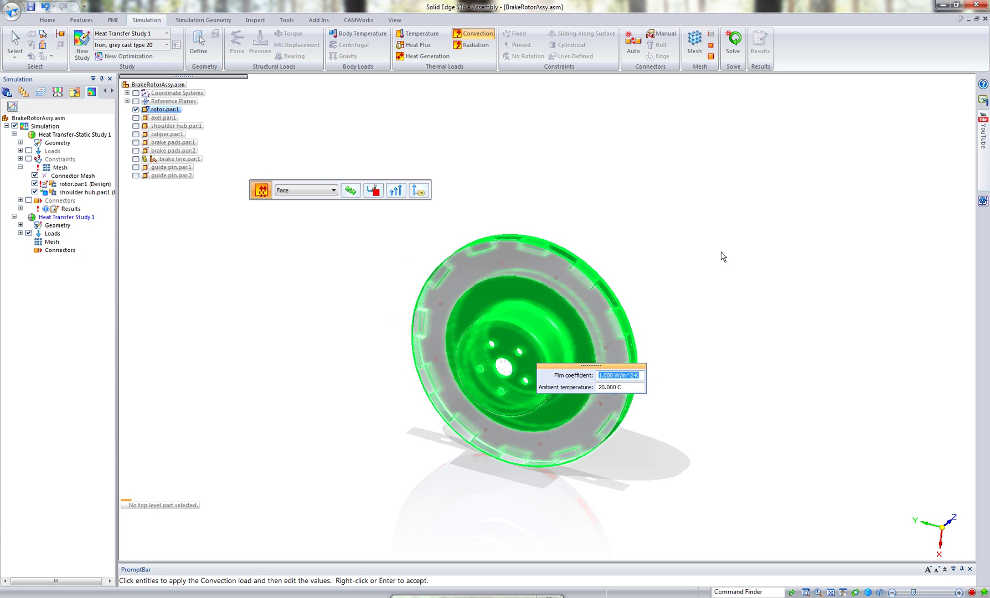
right_click(669, 263)
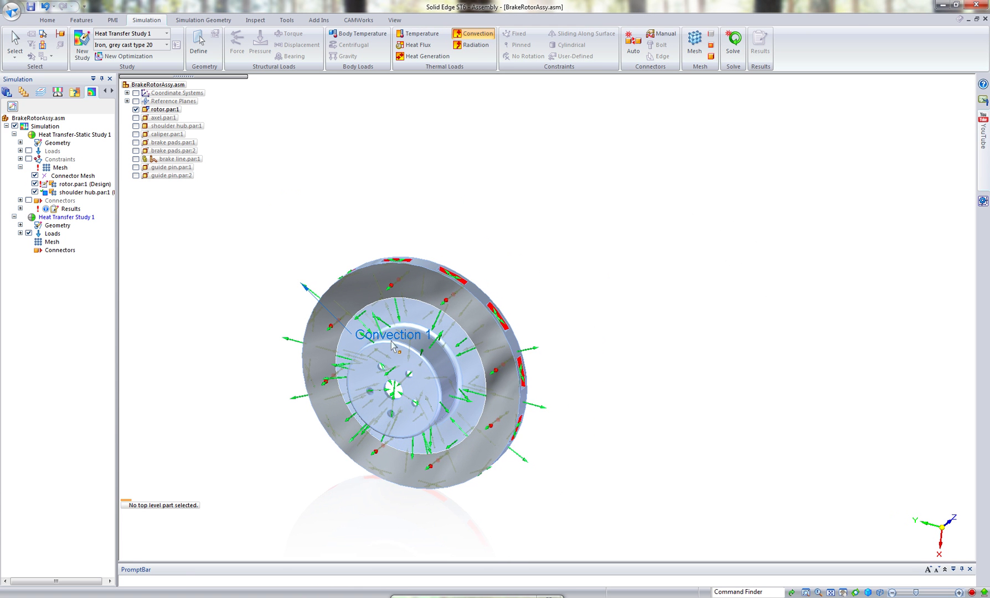
Edit the convection load to exclude the braking face on the back as well and set the film coefficient to 50 W/m^2-K
click(394, 337)
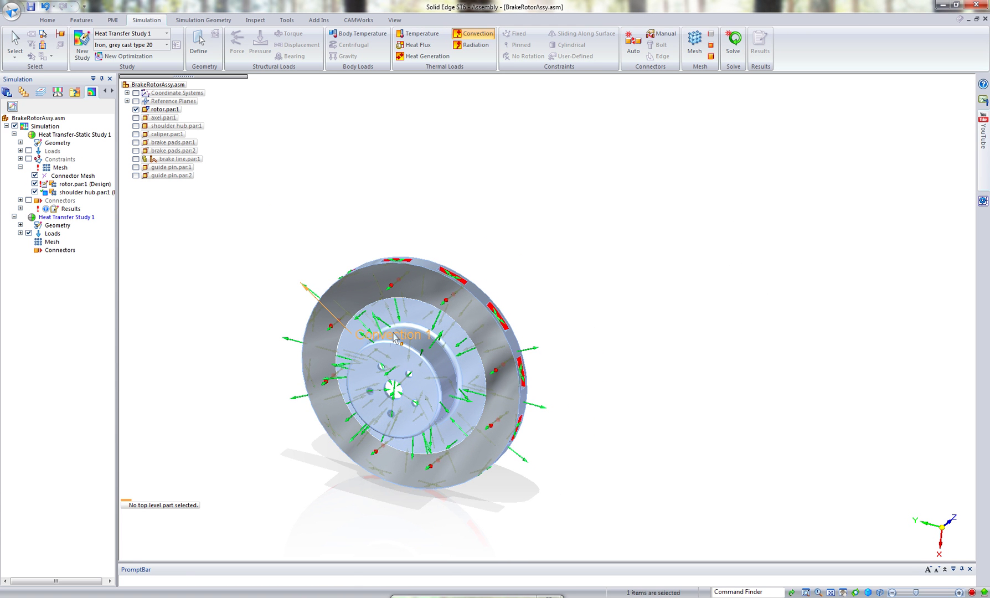
click(221, 302)
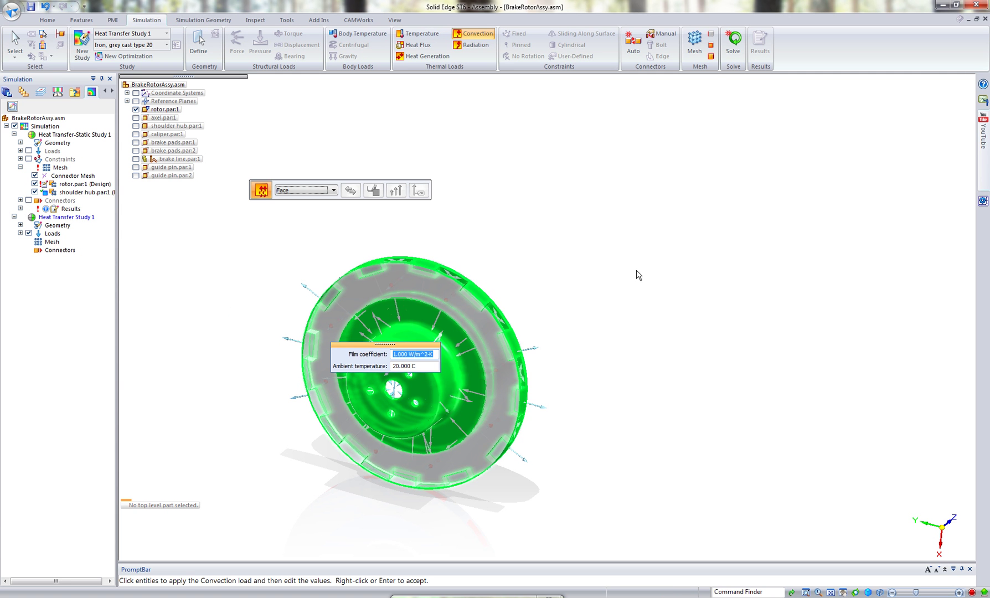
middle_drag(595, 240, 564, 258)
click(547, 254)
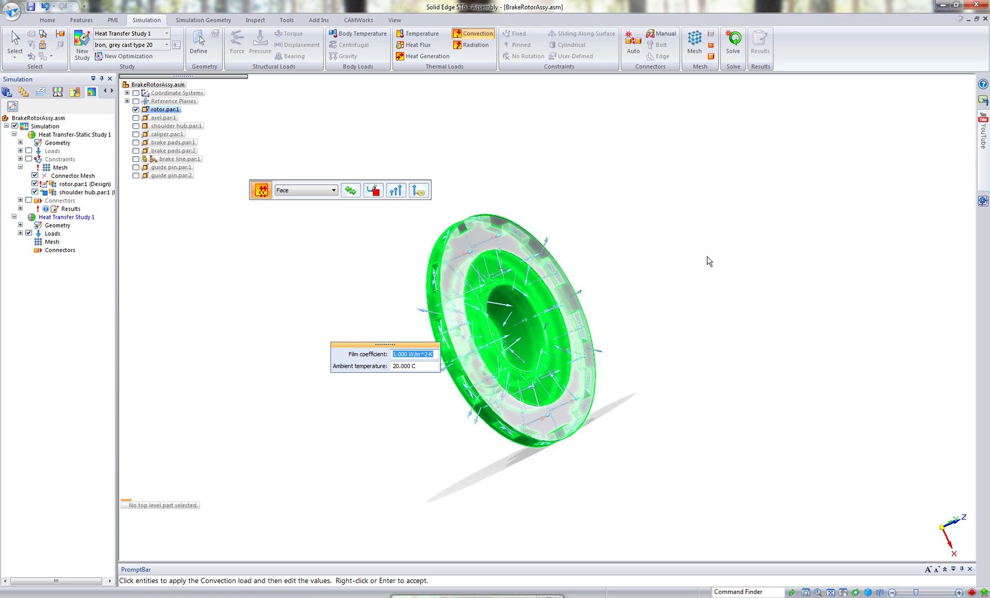
middle_drag(663, 260, 760, 235)
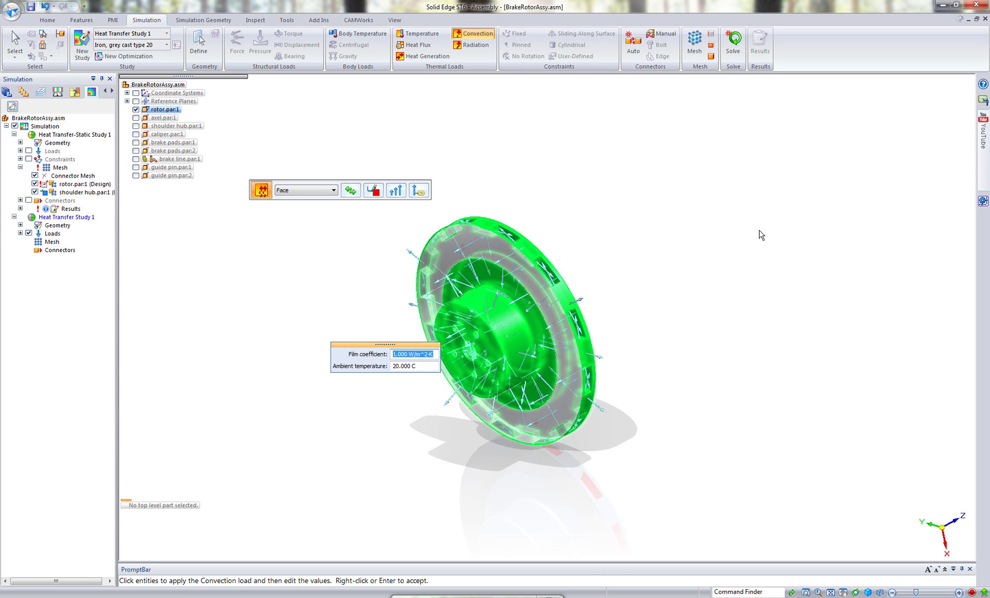
text(50)
key(Return)
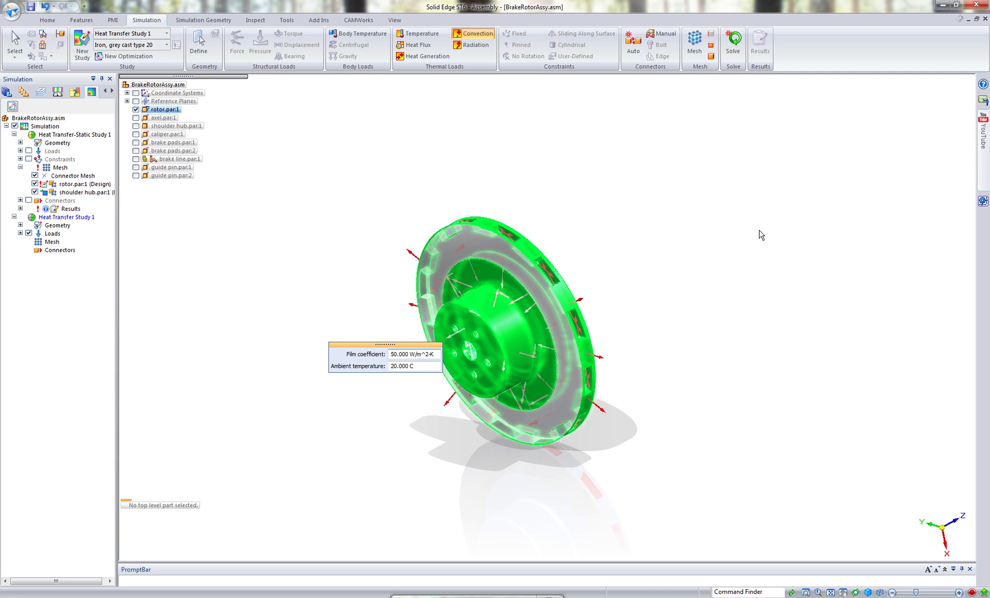
List only the active heat transfer study in the simulation tree, hide its loads and solve it
click(12, 106)
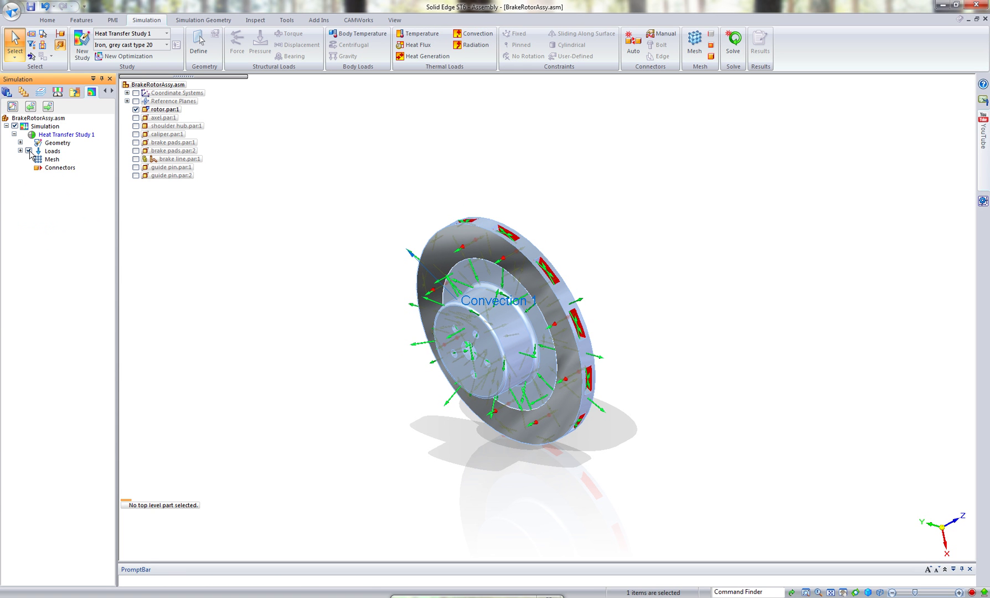
click(30, 152)
middle_drag(482, 408, 364, 379)
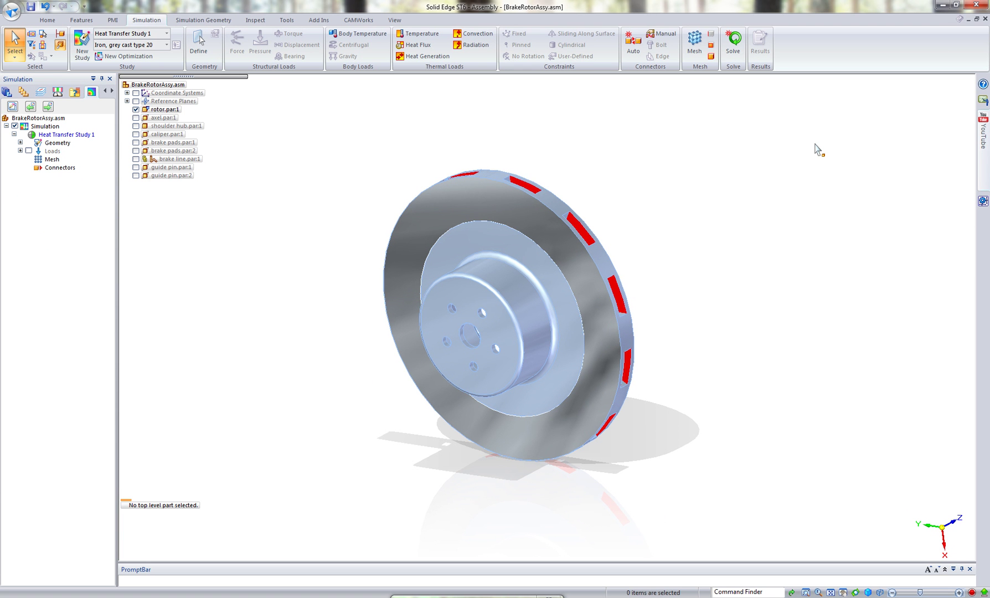
click(732, 48)
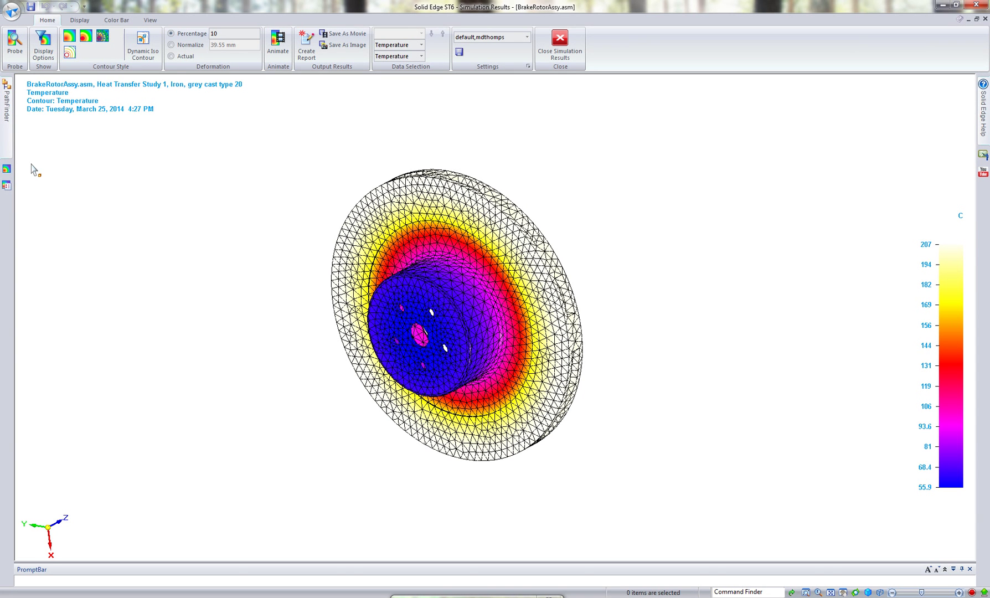
Probe the temperature at two nodes on the rotor's outer rim and one node on the hub face
click(15, 42)
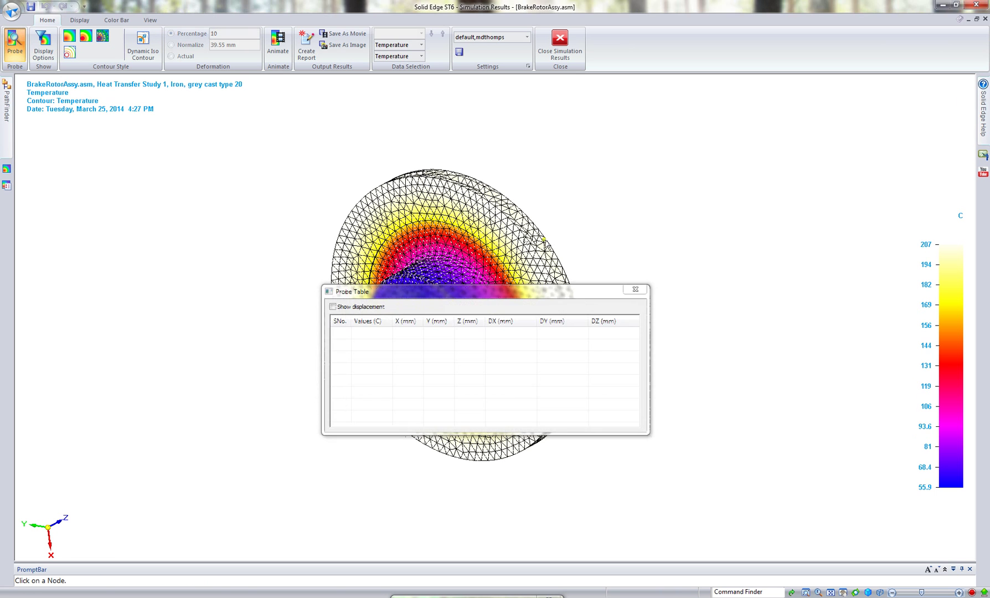
drag(571, 297, 869, 128)
click(483, 185)
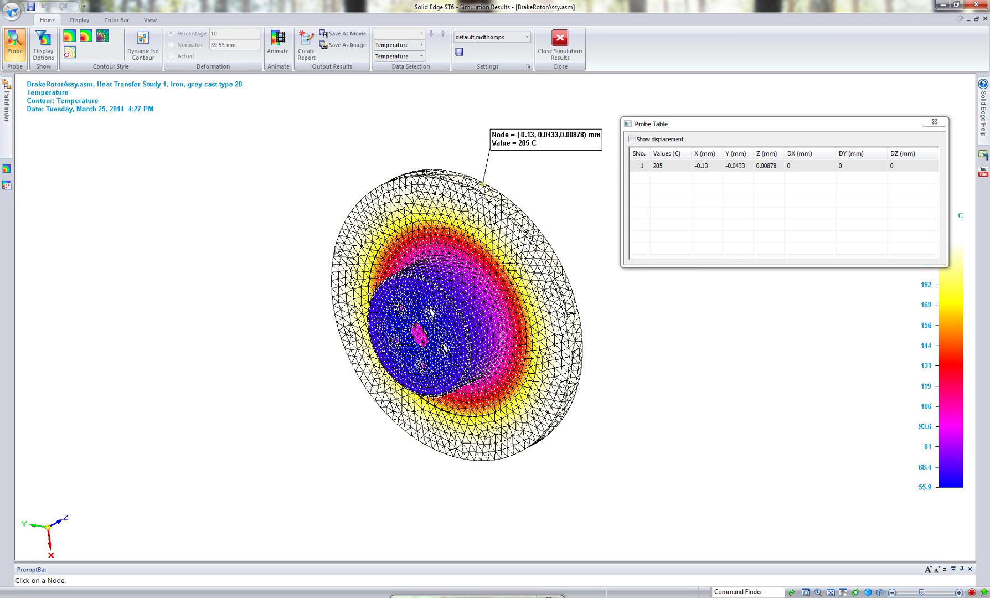
click(335, 250)
click(211, 195)
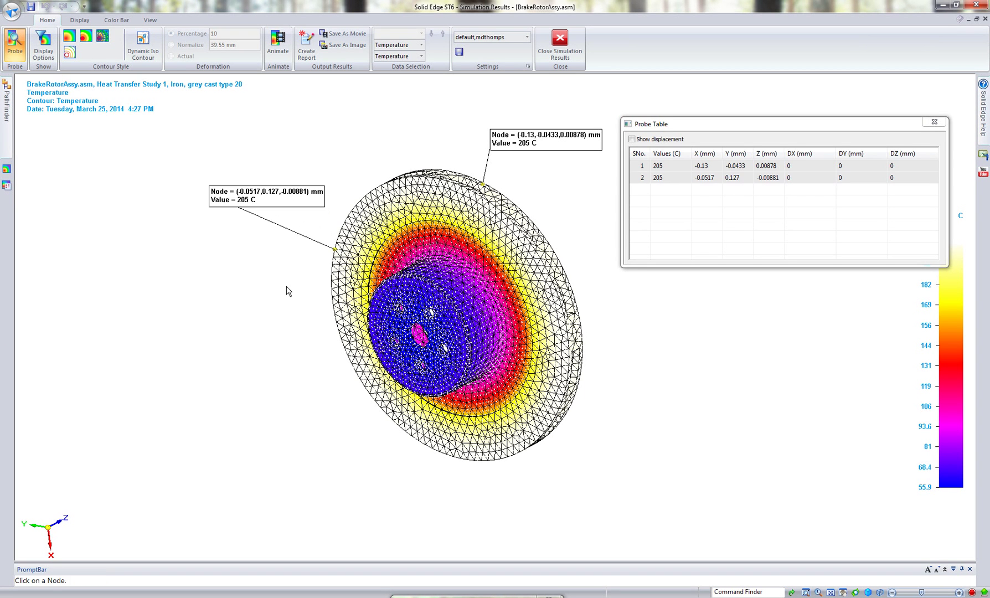
click(407, 345)
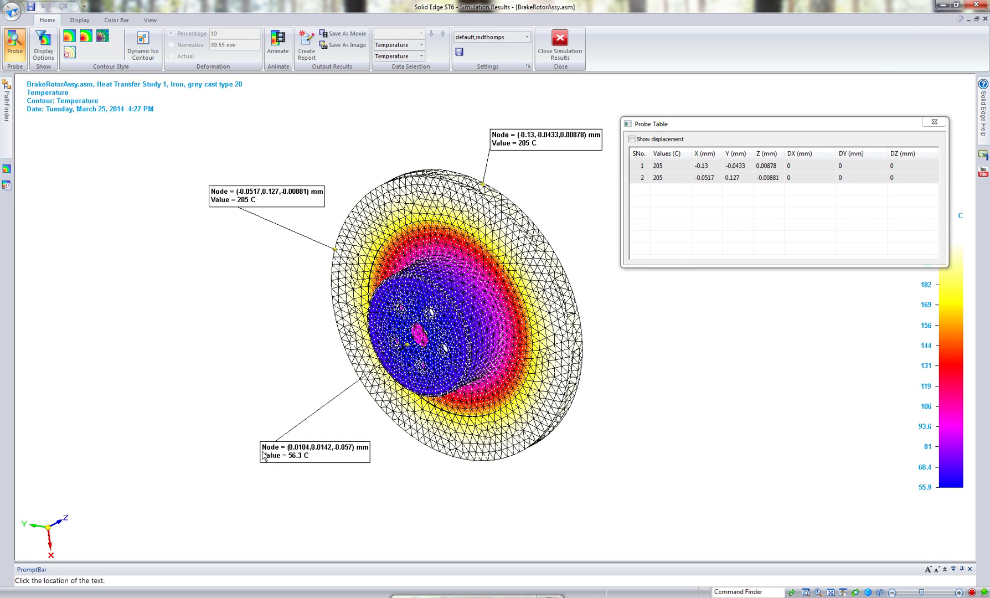
click(264, 455)
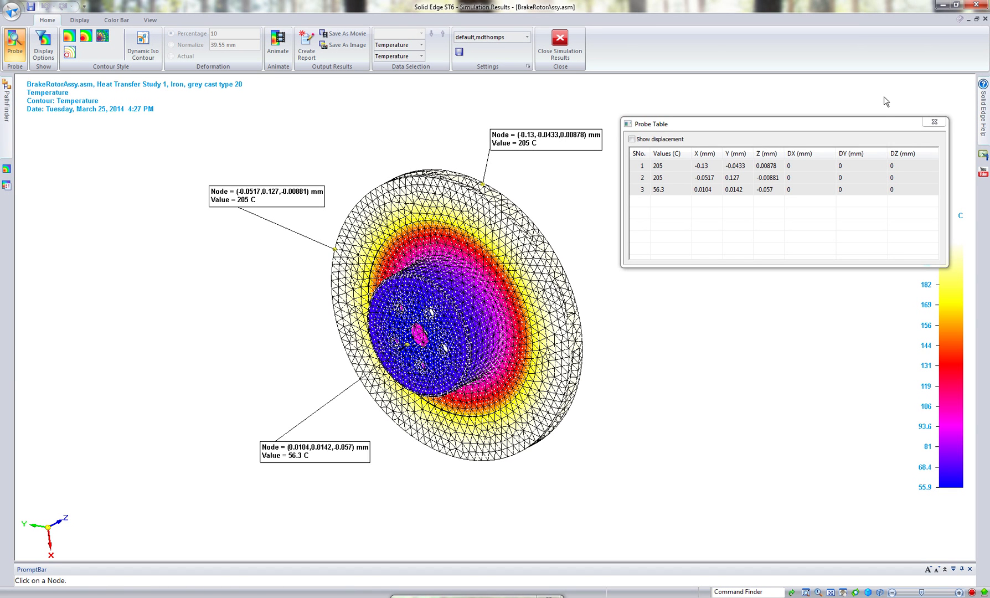
click(934, 122)
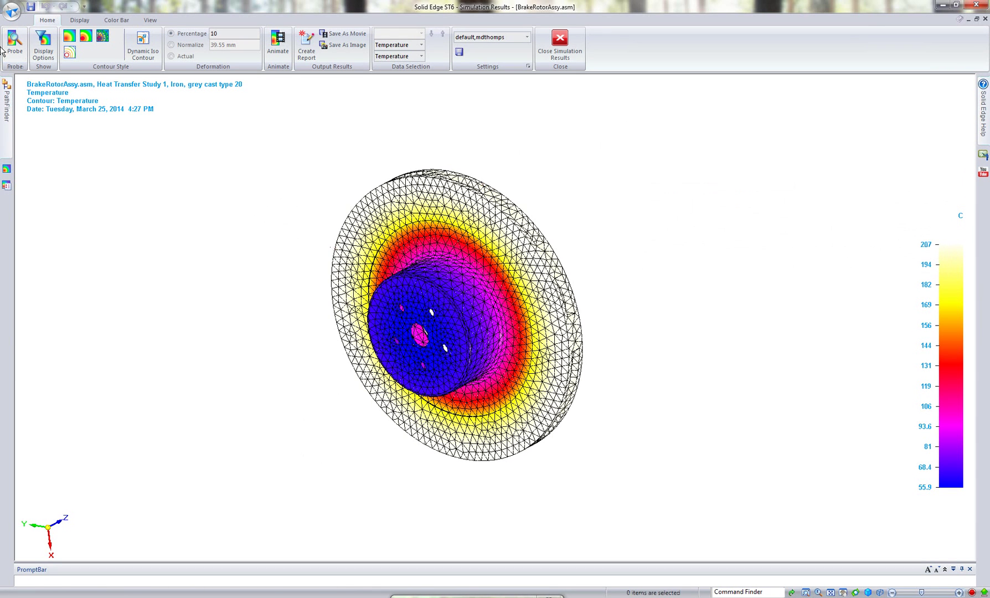
Display the rotor's temperature results as contour lines
click(69, 53)
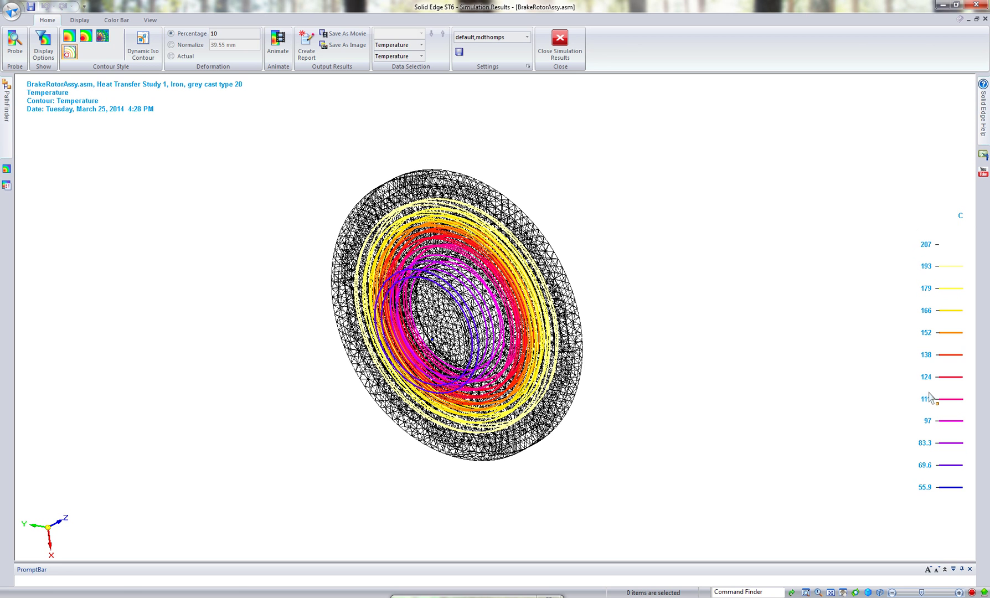
Show the dynamic iso contour of the rotor's temperature results and set its value to 130
click(142, 54)
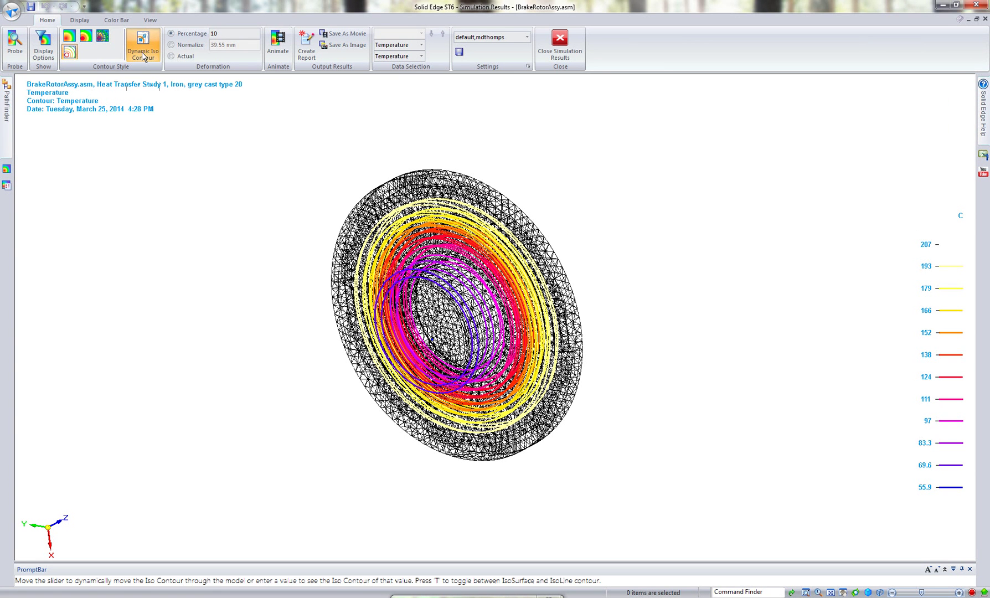
drag(578, 292, 769, 160)
mouse_move(644, 177)
mouse_down()
mouse_move(695, 173)
mouse_move(650, 180)
mouse_up()
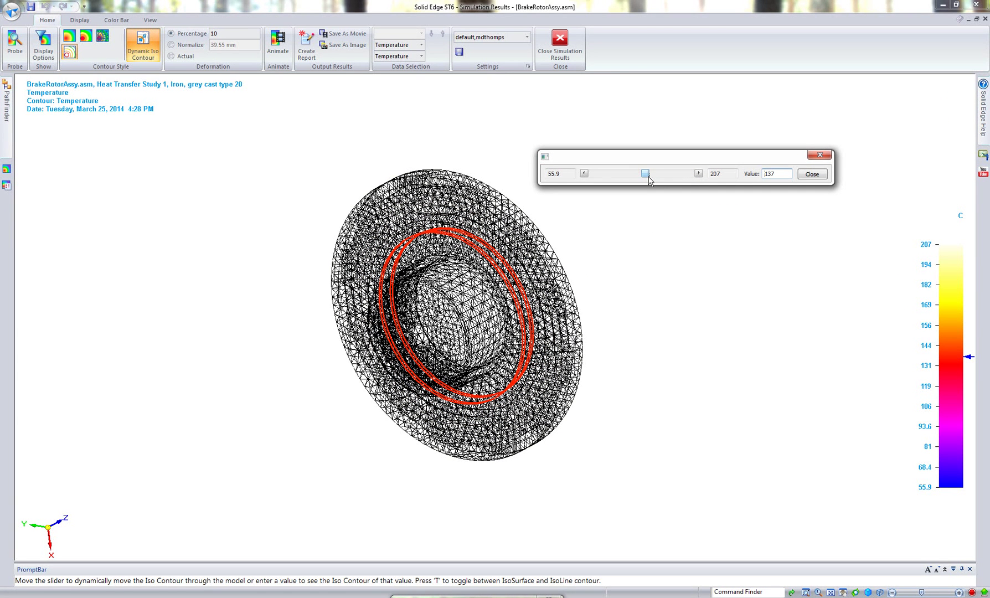
drag(776, 176, 765, 175)
key(Return)
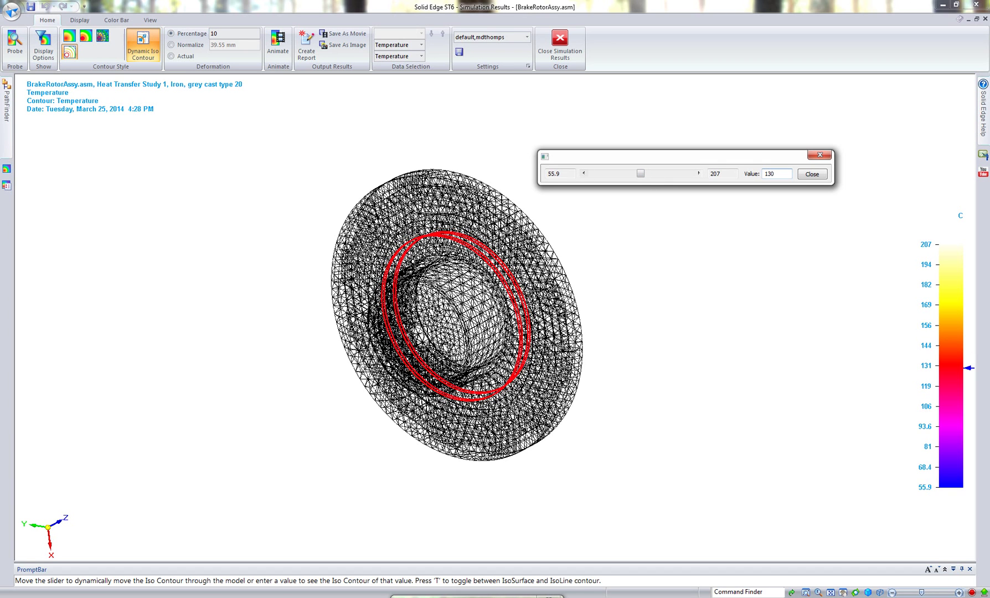
Inspect the iso contour from several directions and close the simulation results
middle_drag(602, 356, 647, 316)
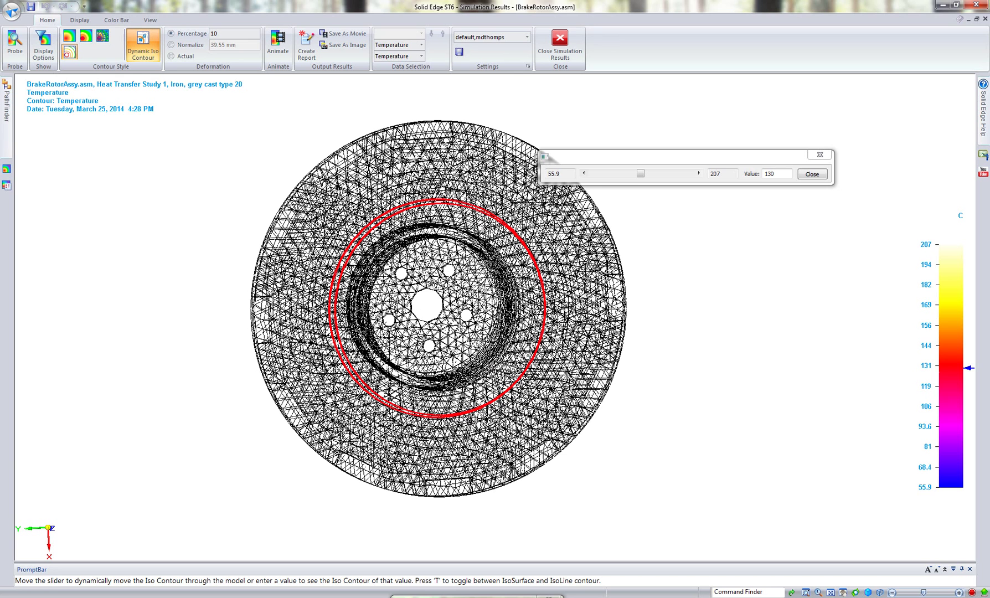
middle_drag(453, 321, 416, 247)
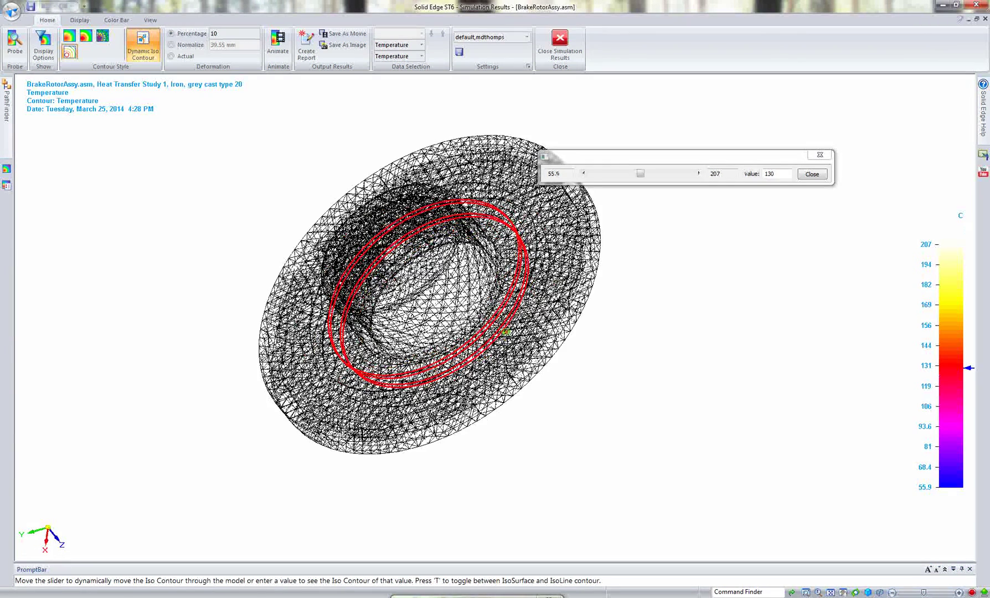
key(ctrl+f)
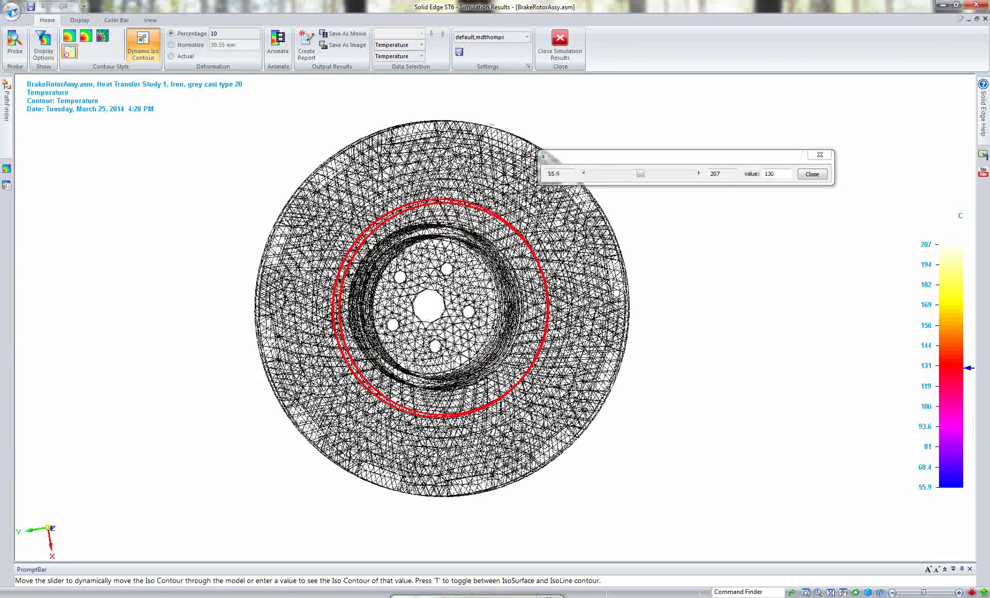
middle_drag(560, 344, 558, 355)
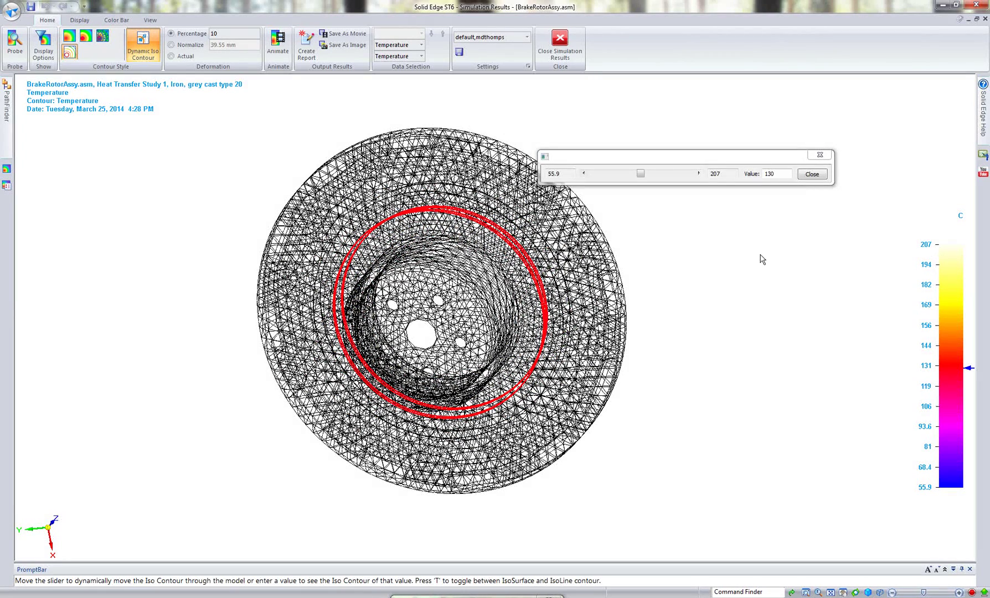
middle_drag(762, 258, 651, 127)
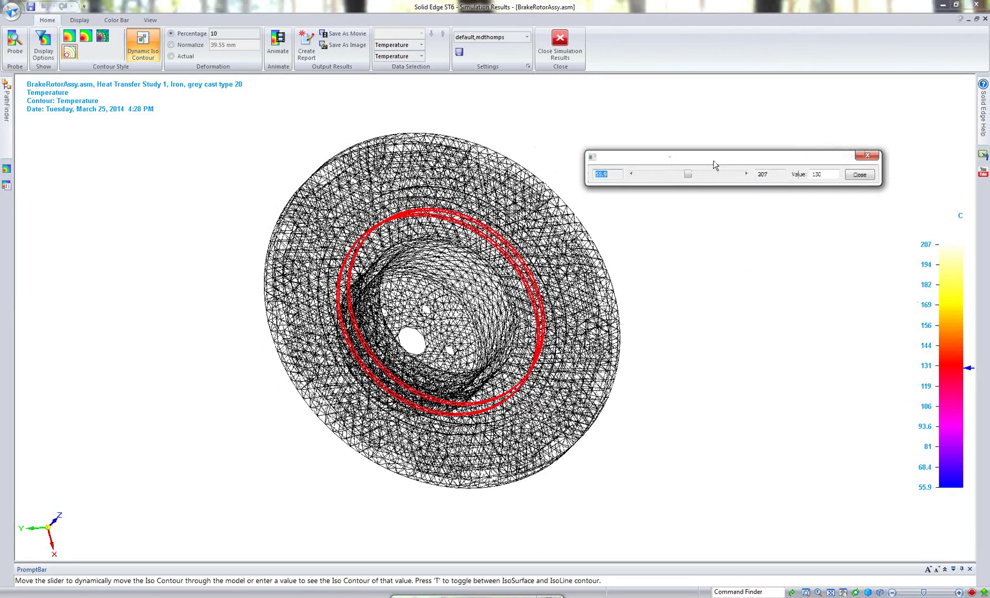
click(560, 45)
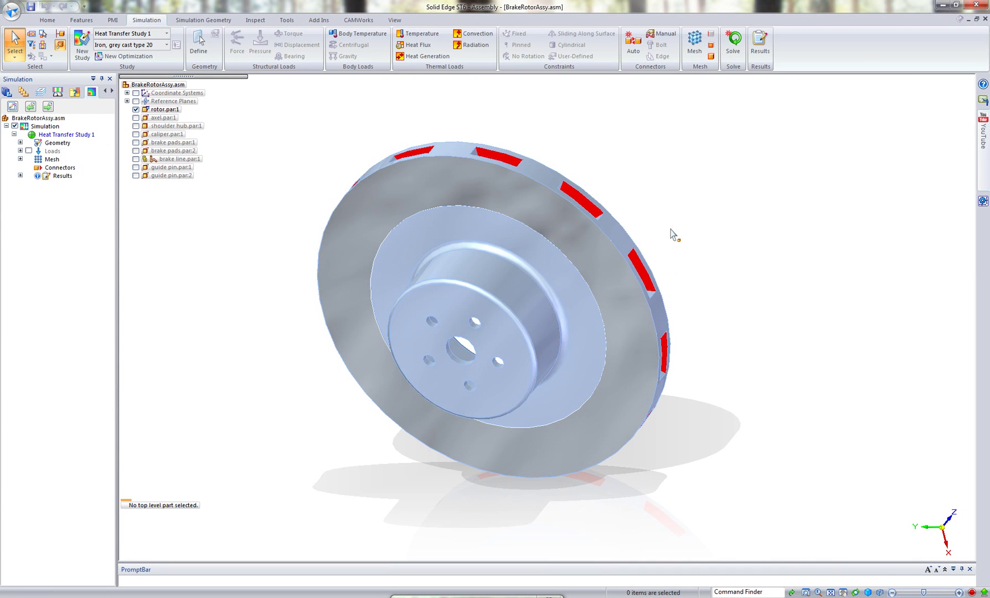
Move the planar side face of a vent slot on the rotor's rim by 12 mm to lengthen the slots
middle_drag(670, 230, 669, 243)
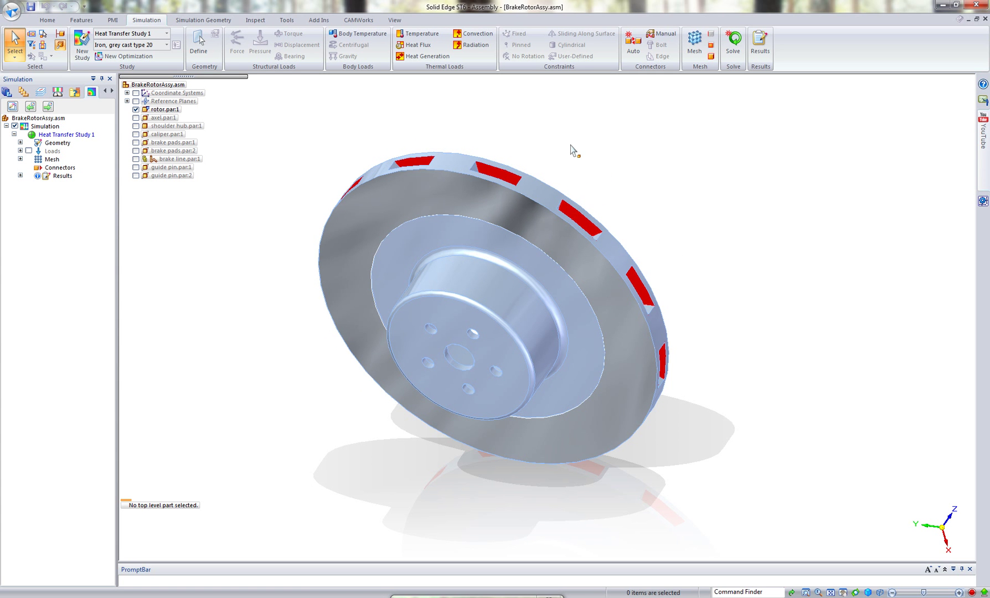
scroll(482, 172, up, 5)
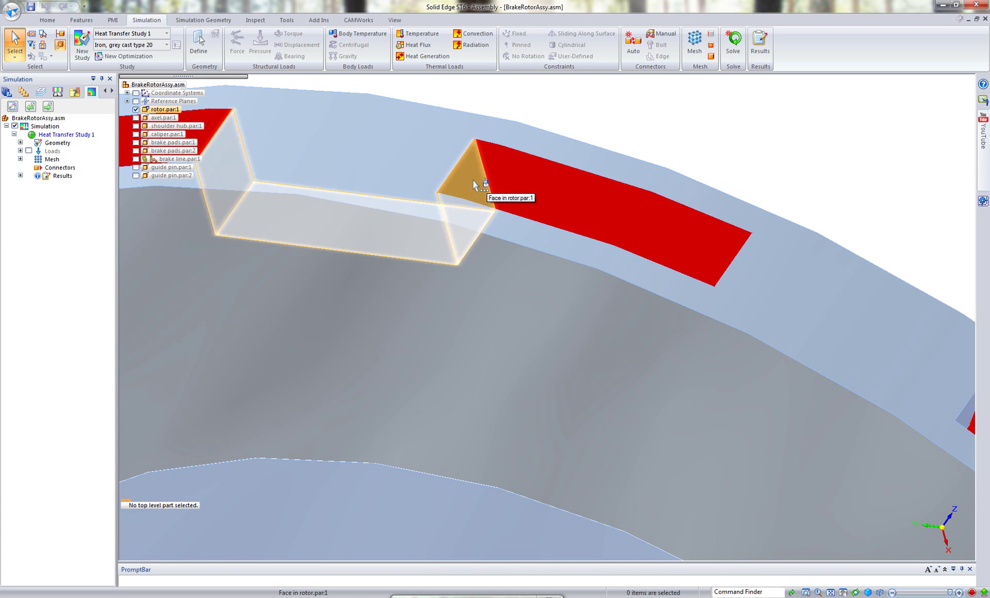
right_click(473, 180)
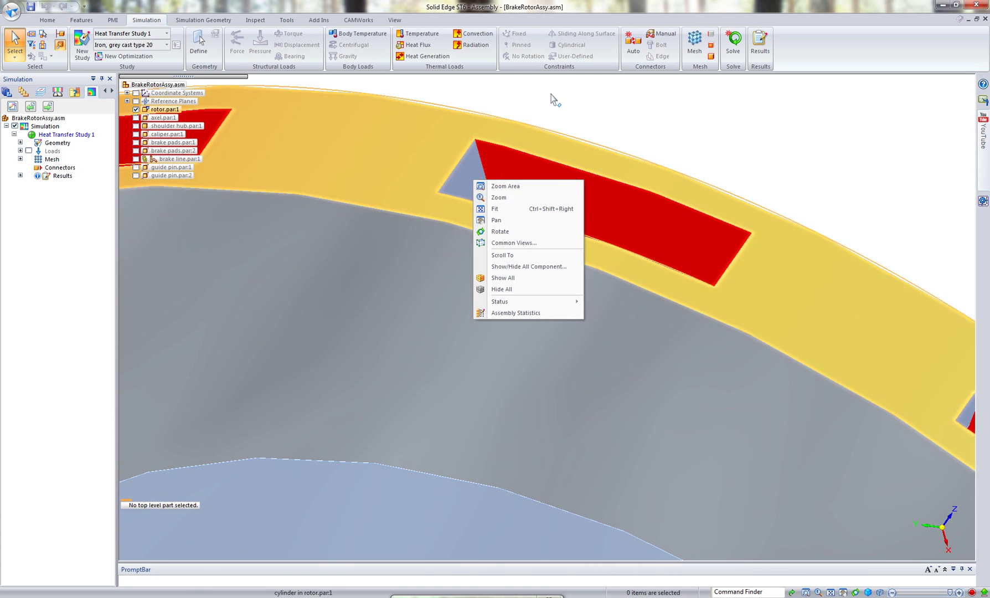
key(Escape)
right_click(464, 178)
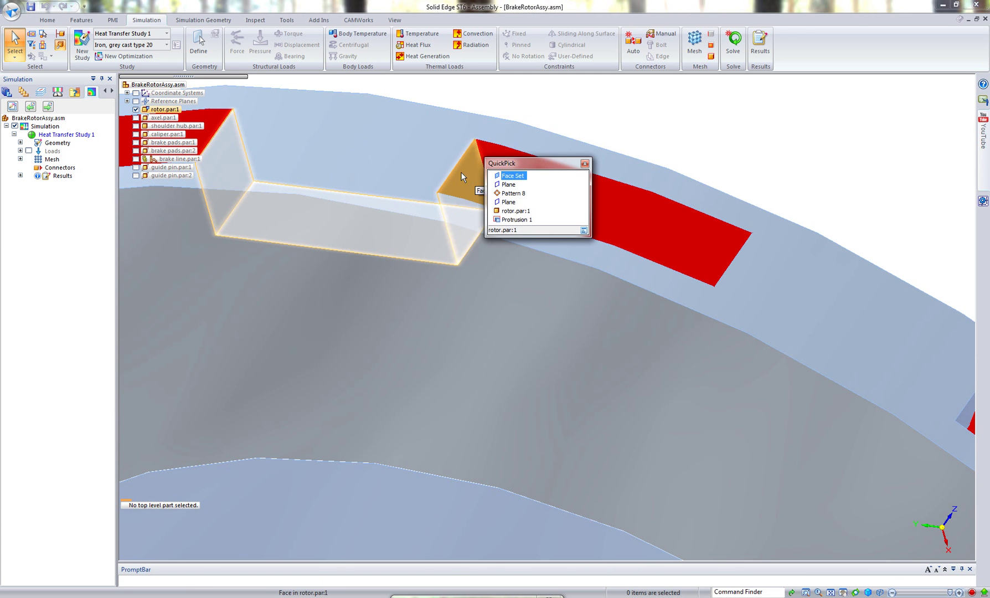
click(515, 184)
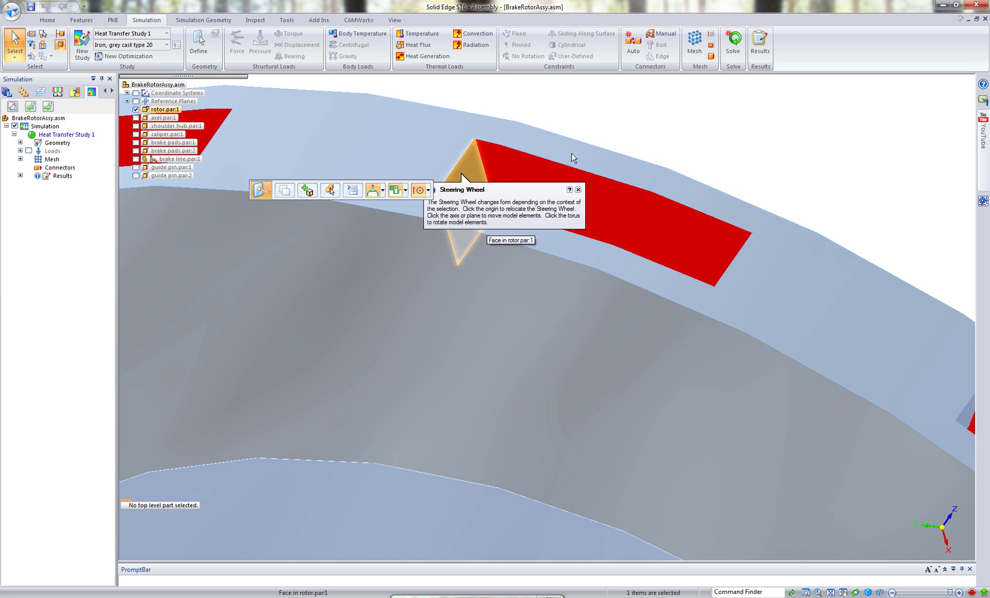
scroll(638, 195, down, 2)
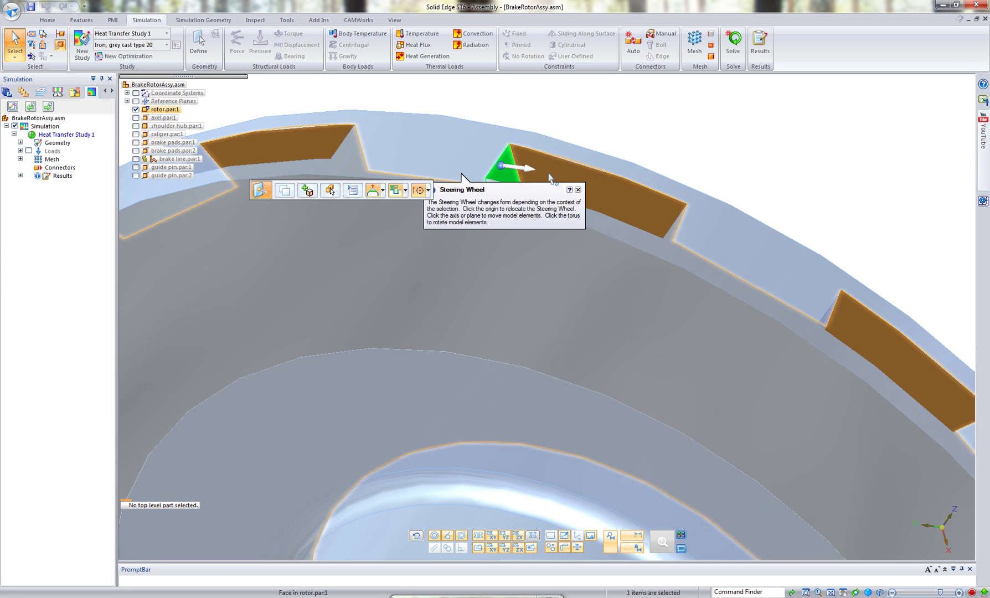
click(506, 165)
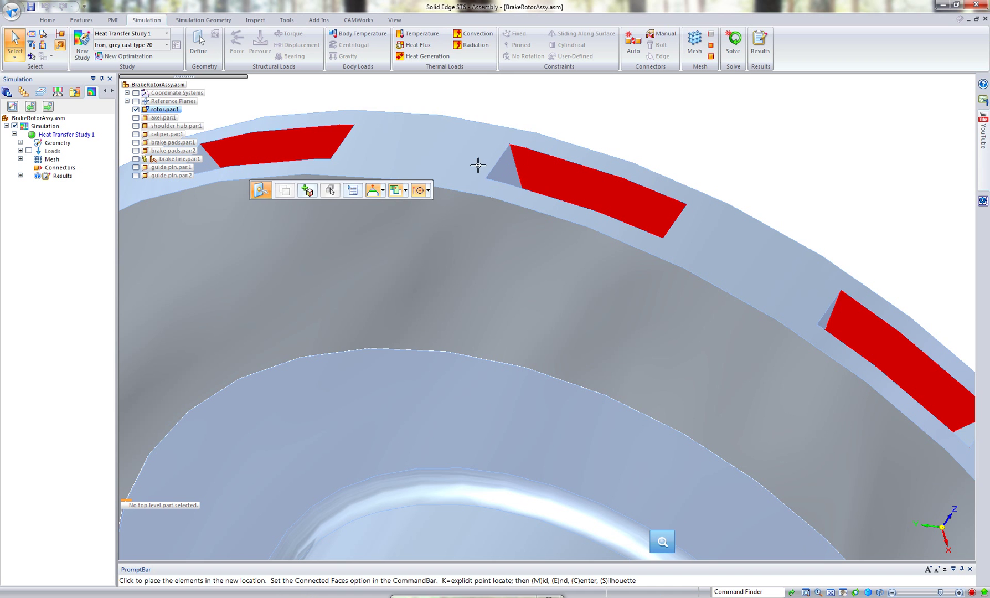
click(478, 165)
click(469, 162)
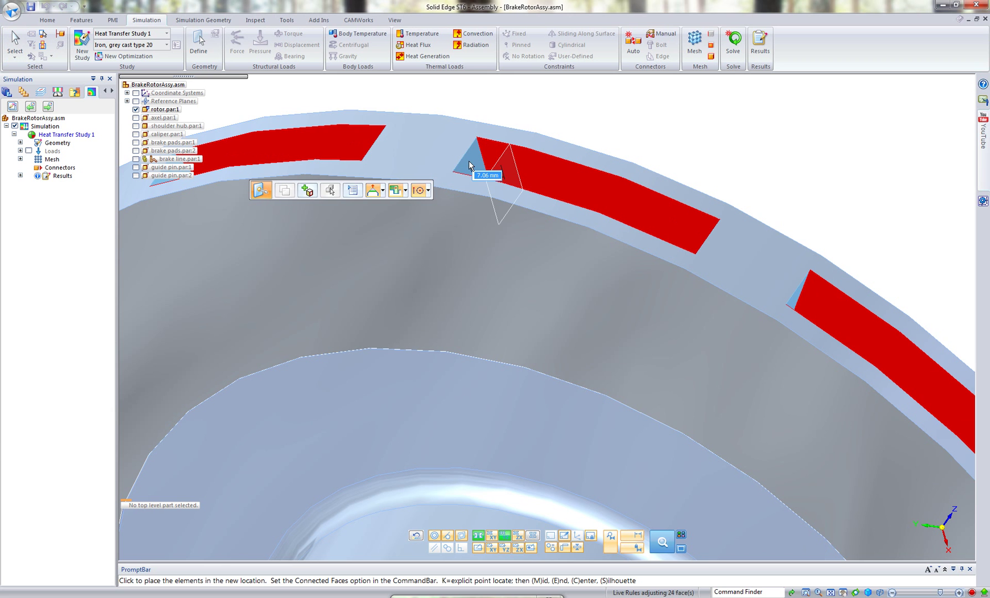
text(12)
key(Return)
key(Escape)
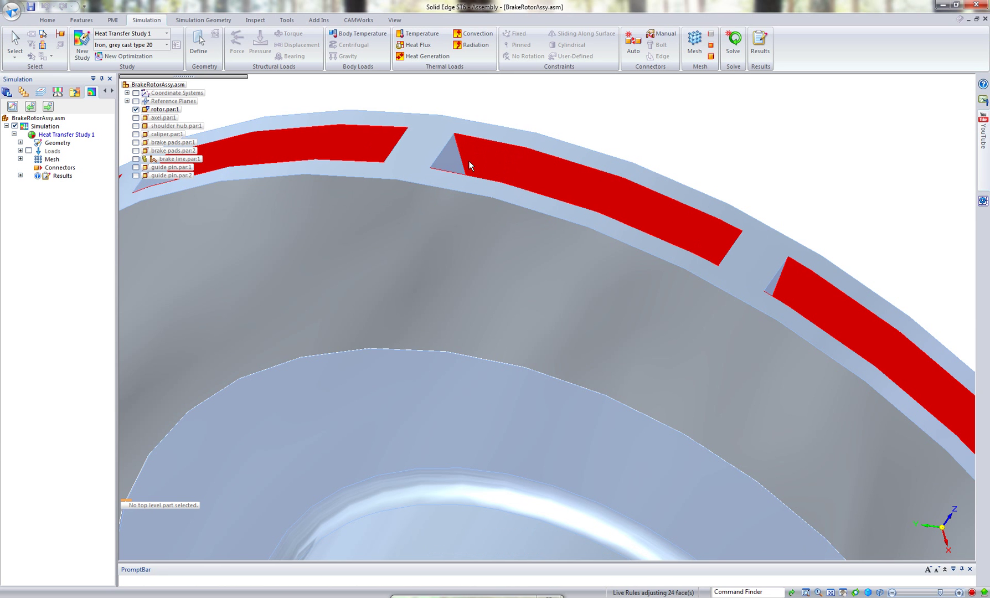
Rotate the moved vent slot side face by -12 degrees about the edge it shares with the slot's red face
click(464, 149)
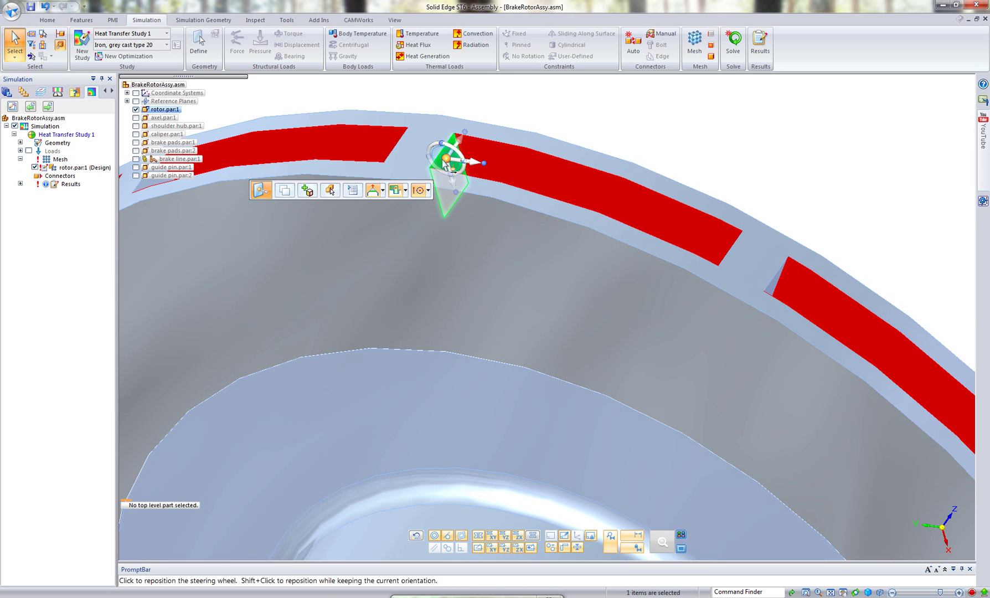
click(447, 160)
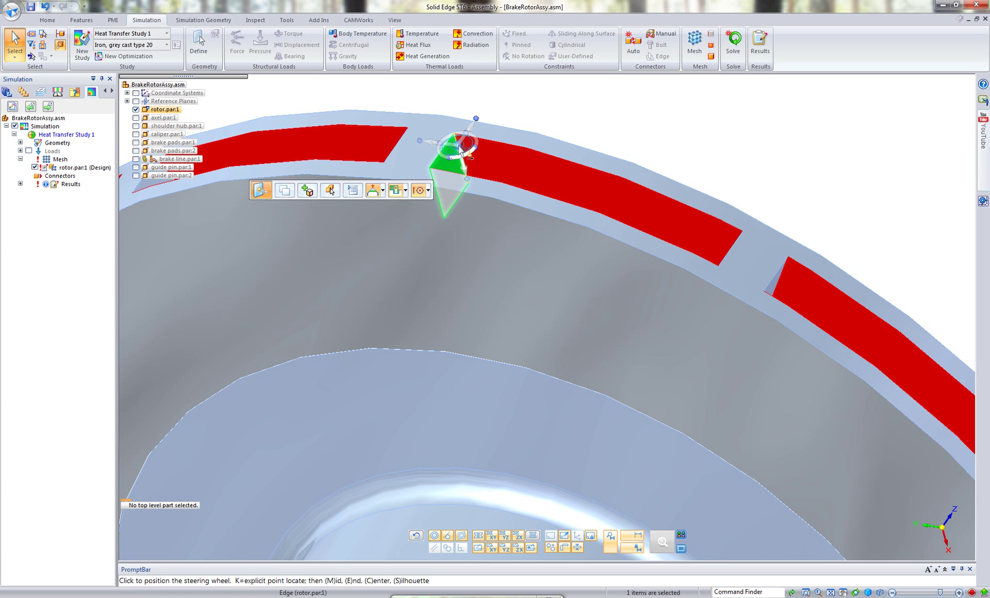
click(468, 155)
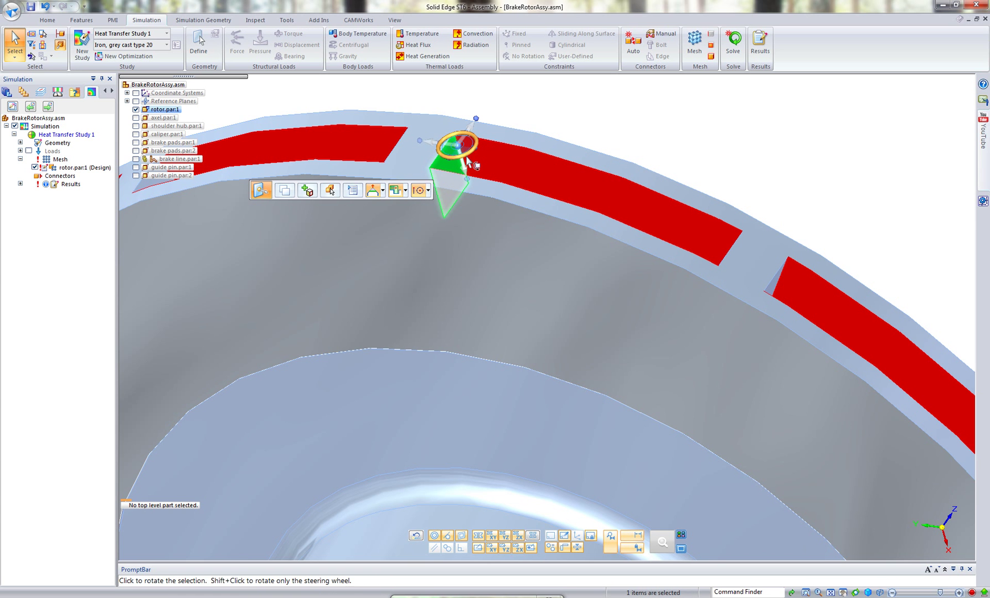
click(468, 162)
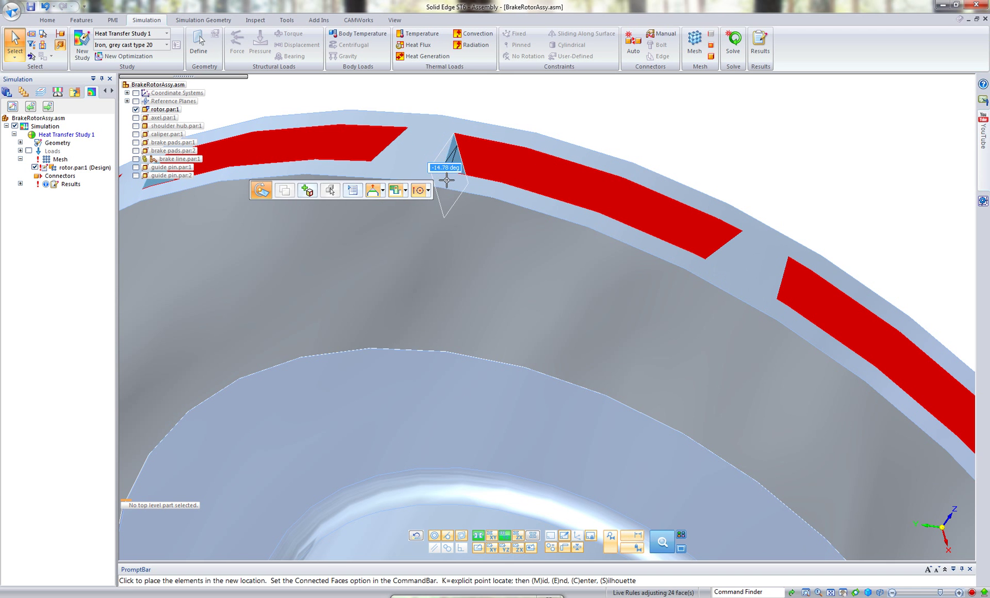
text(-12)
key(Return)
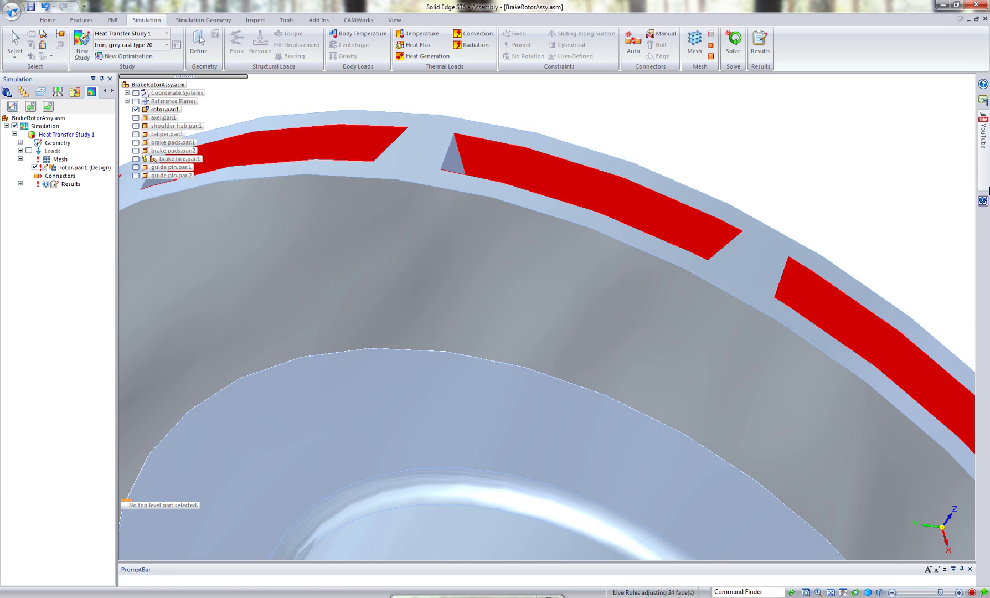
right_click(820, 148)
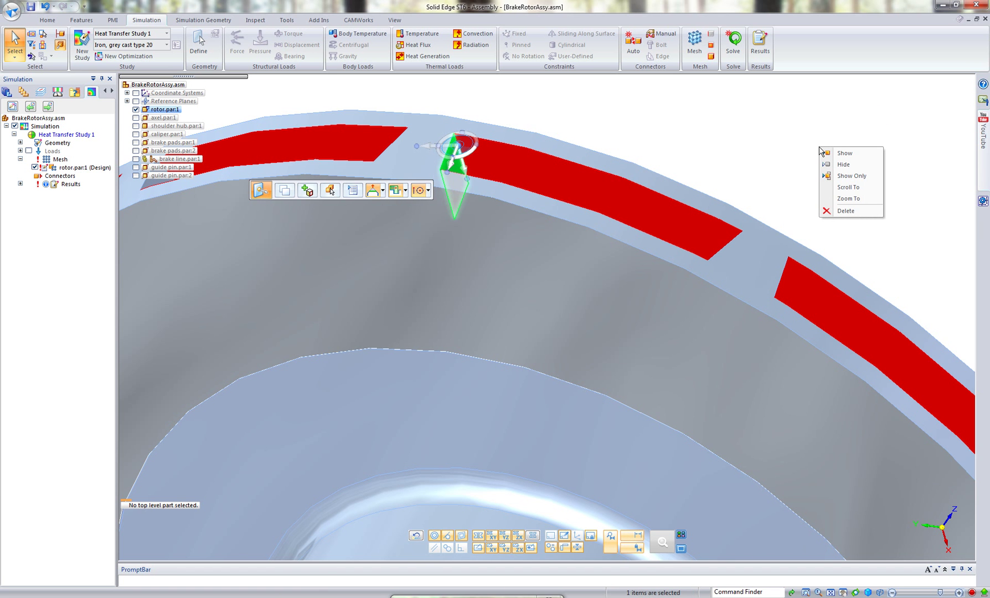
click(787, 154)
Select the vent slots' large inner face and set the slot thickness dimension on the rim to 8.75 mm
scroll(787, 157, down, 6)
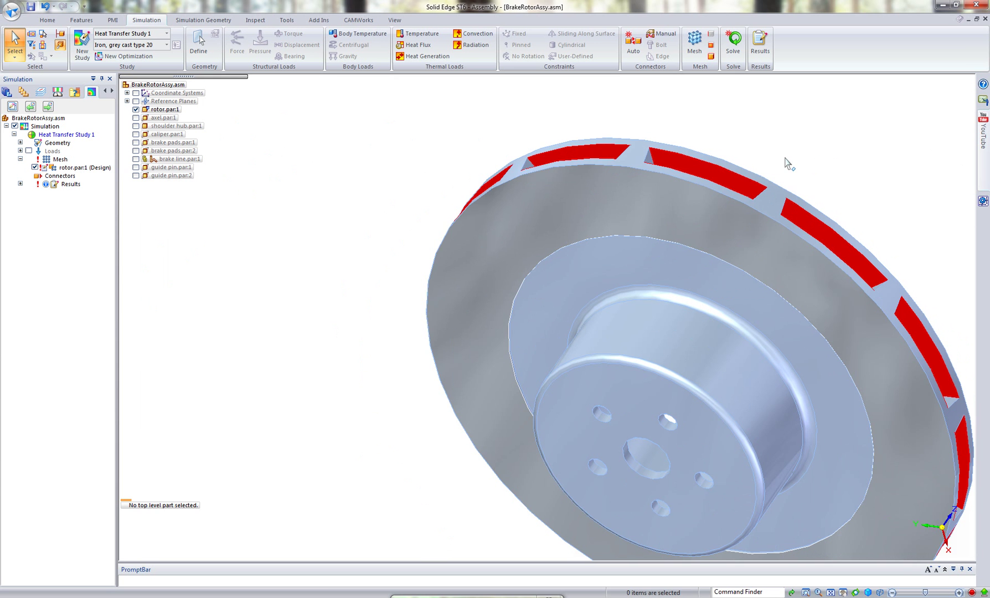
shift+middle_drag(786, 163, 619, 146)
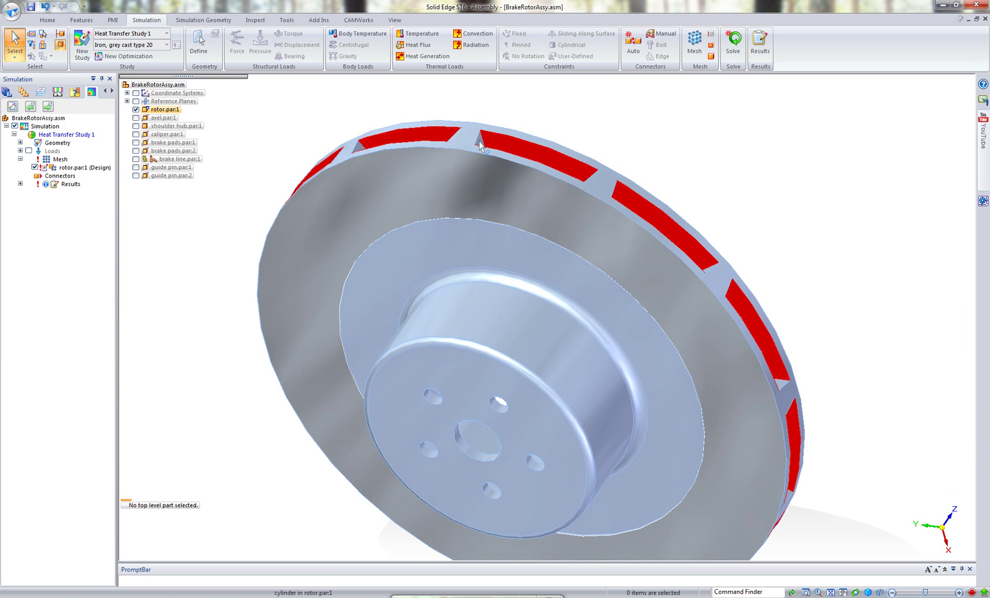
middle_drag(583, 148, 585, 125)
scroll(587, 133, up, 5)
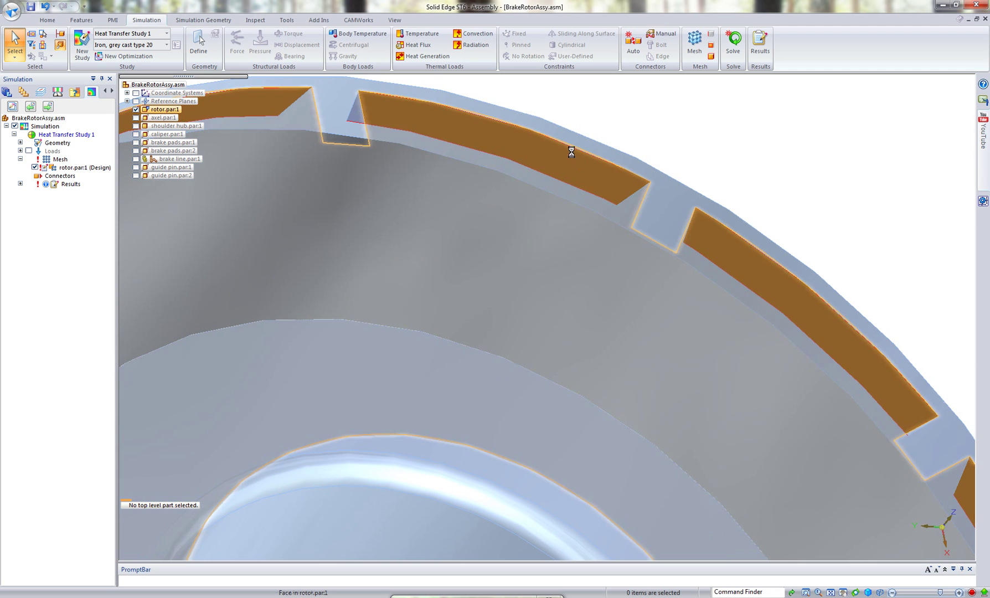
click(572, 152)
scroll(686, 140, down, 3)
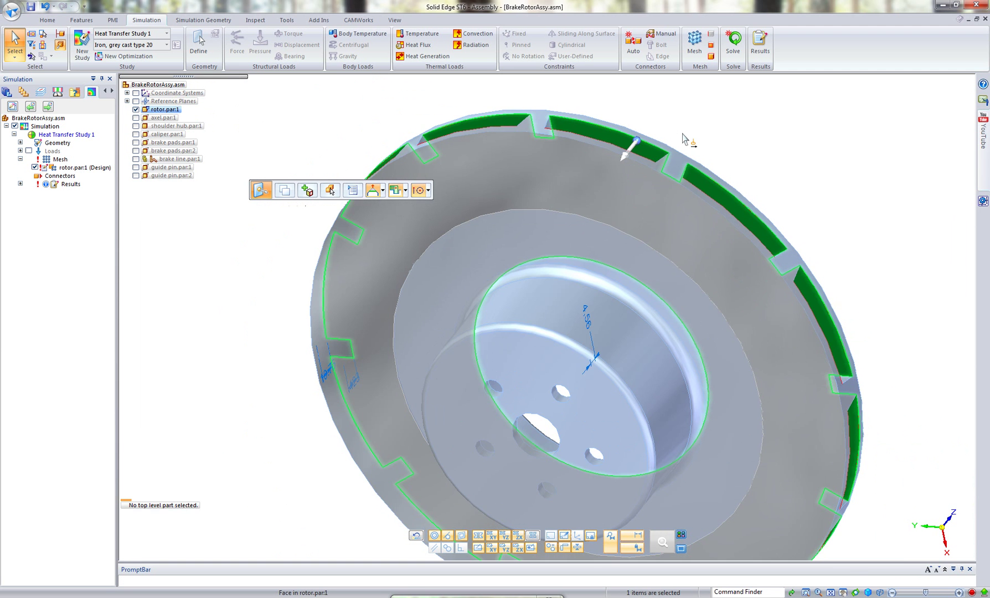
middle_drag(667, 141, 832, 179)
scroll(509, 230, up, 5)
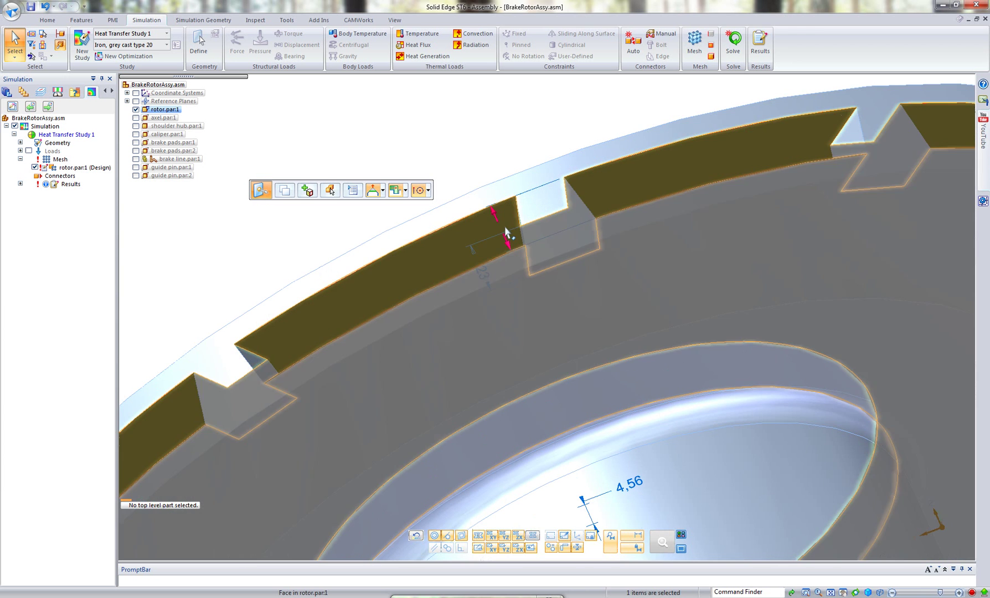
click(506, 233)
click(504, 233)
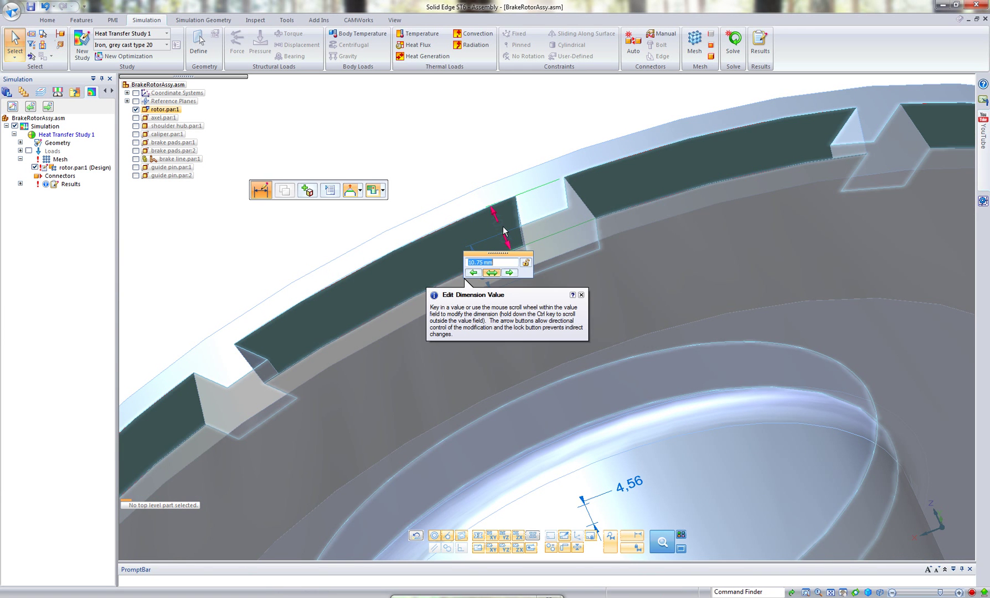
text(8)
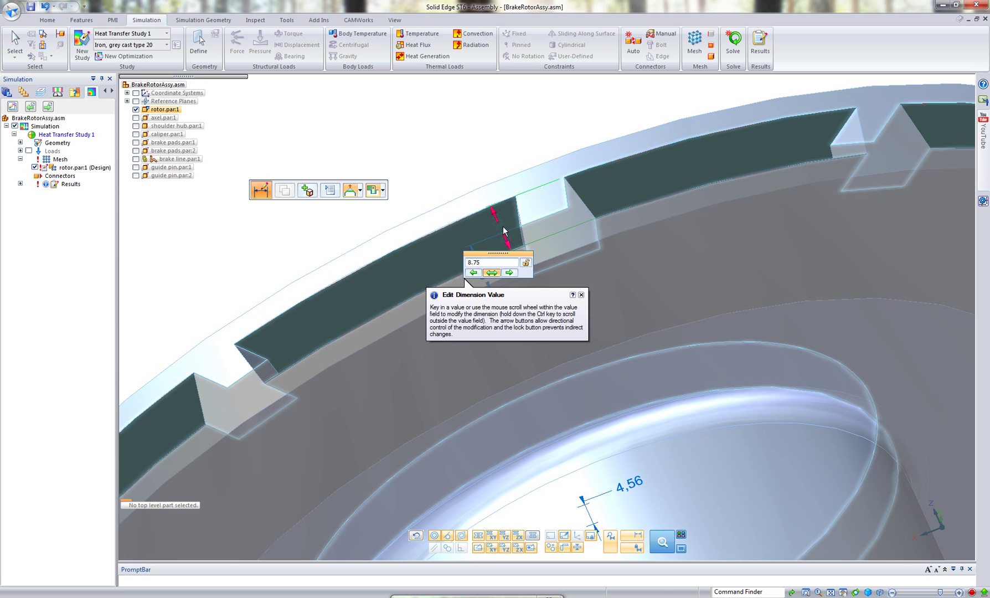
key(Return)
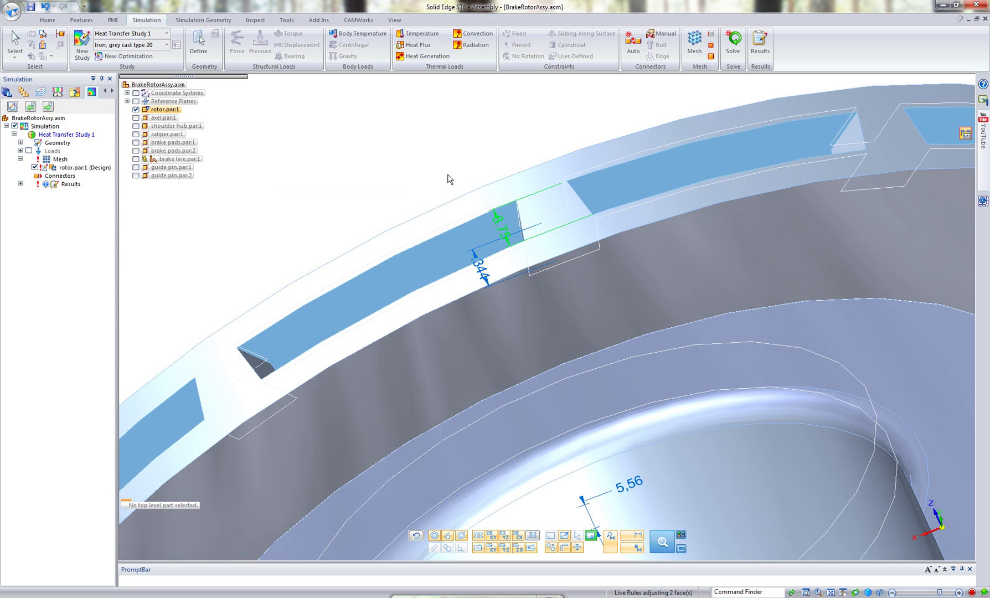
key(ctrl+f)
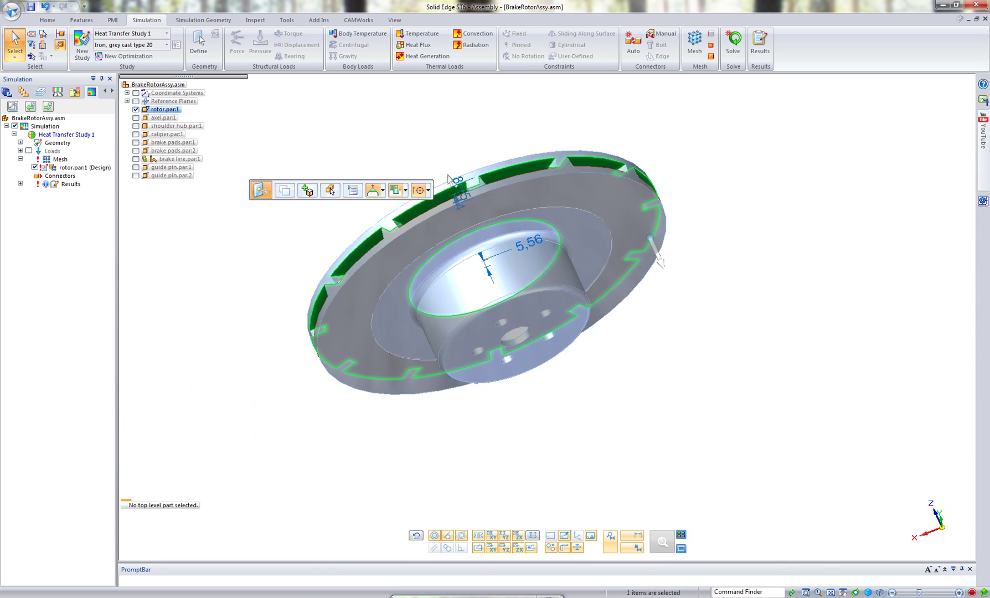
scroll(584, 303, up, 5)
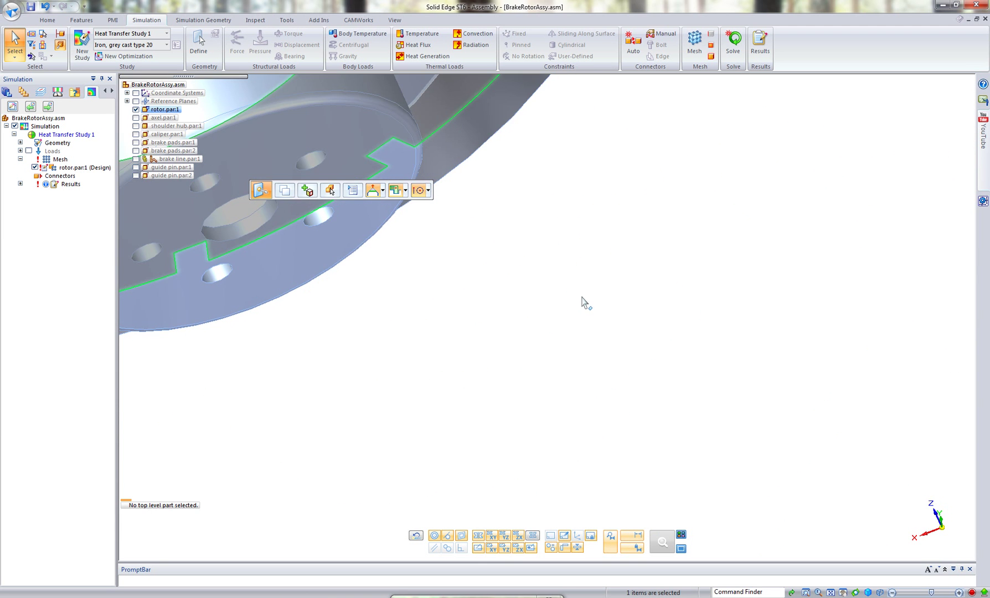
key(ctrl+f)
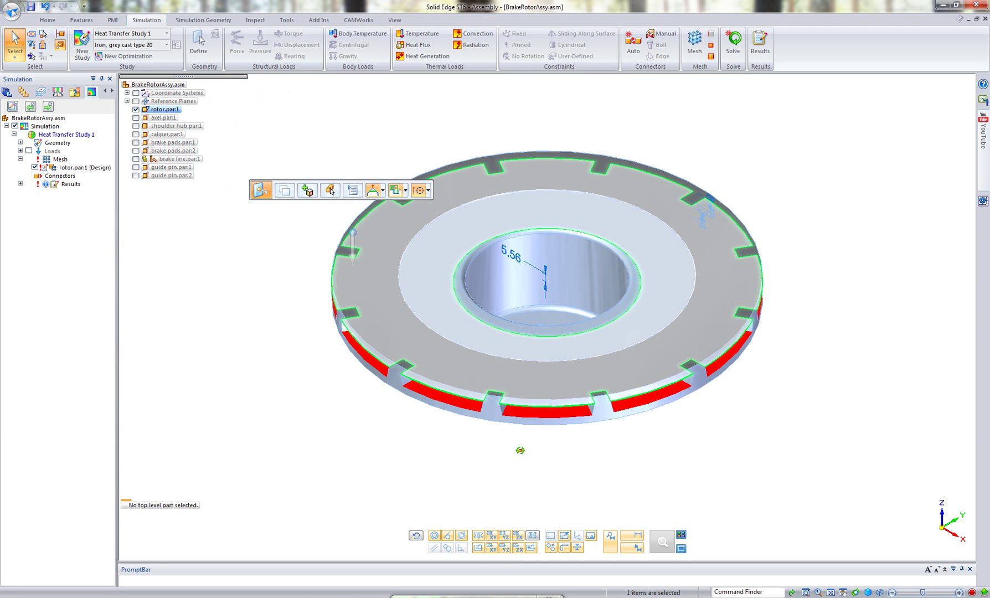
Solve Heat Transfer Study 1 for the modified rotor and inspect the resulting temperature contour
key(ctrl+b)
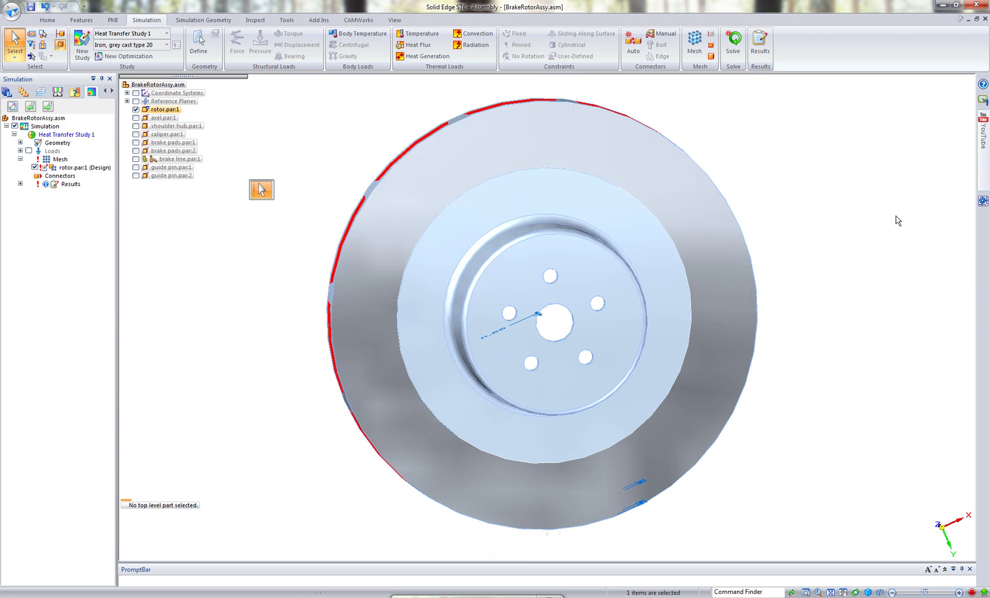
key(ctrl+i)
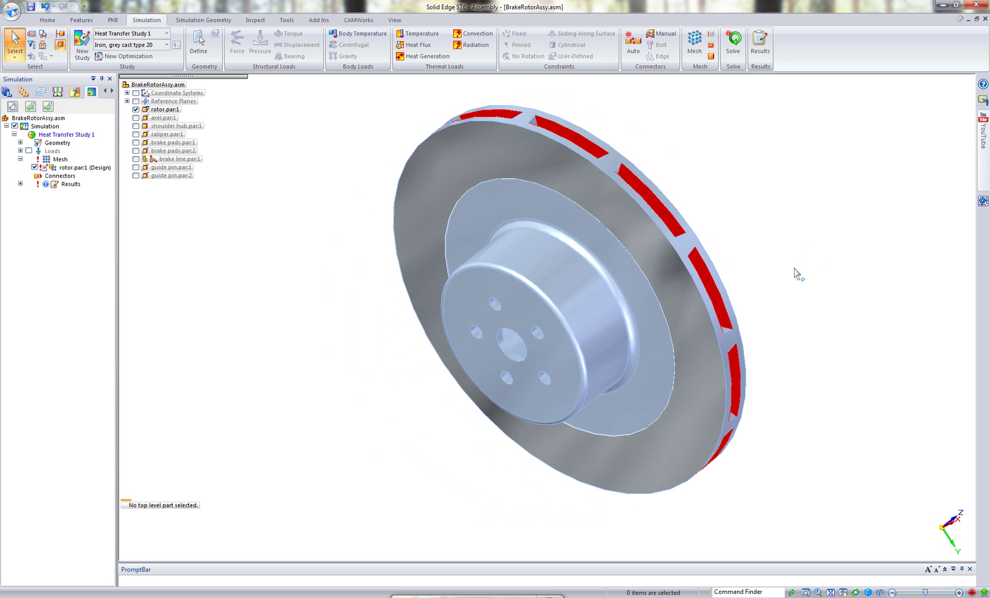
click(733, 51)
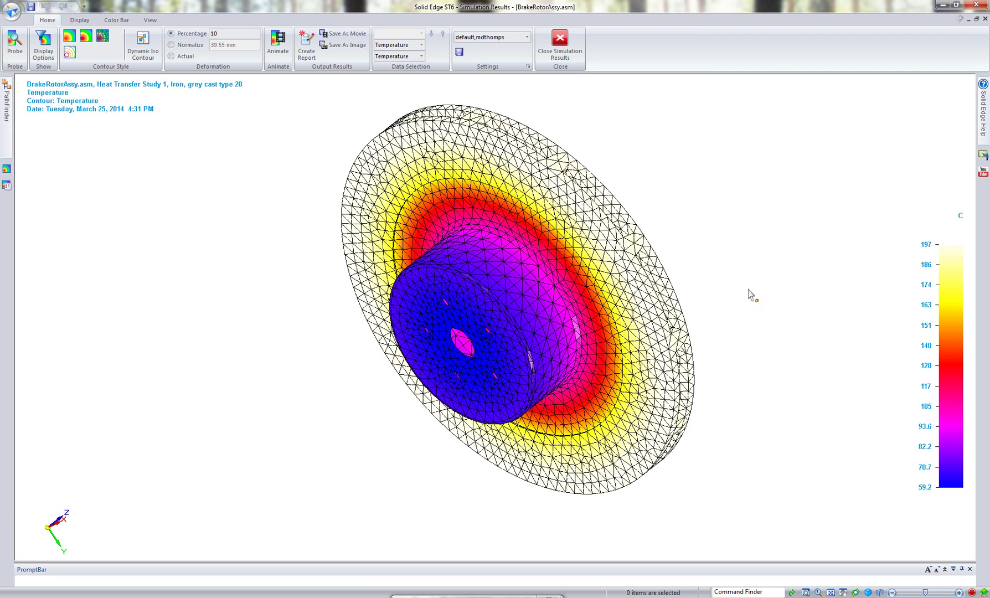
middle_drag(754, 283, 791, 301)
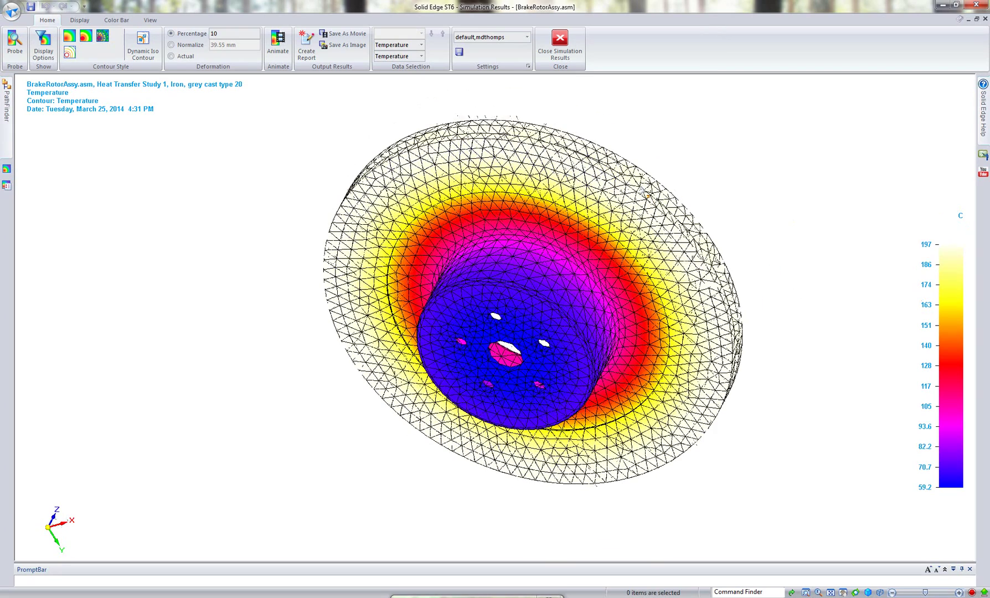
mouse_move(249, 200)
middle_down()
mouse_move(258, 170)
mouse_move(249, 183)
middle_up()
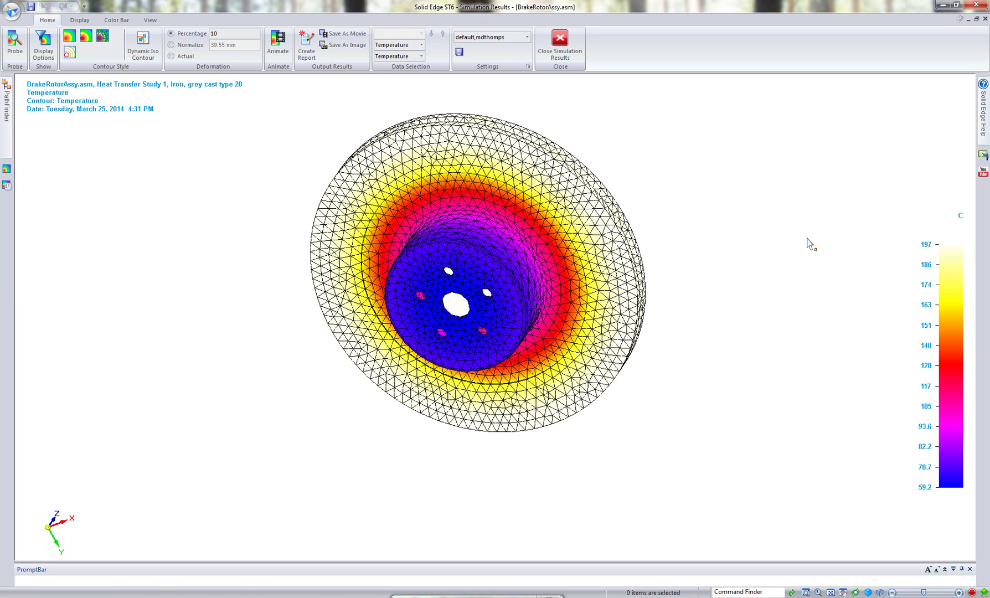
Create a simulation report of the heat transfer results in webpage (.html) format
click(307, 50)
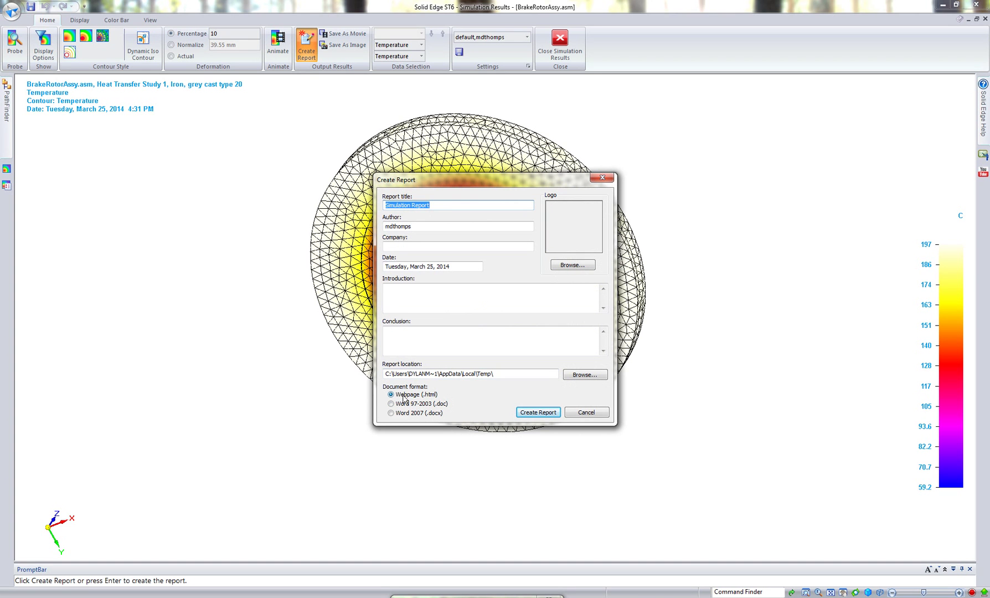
click(535, 414)
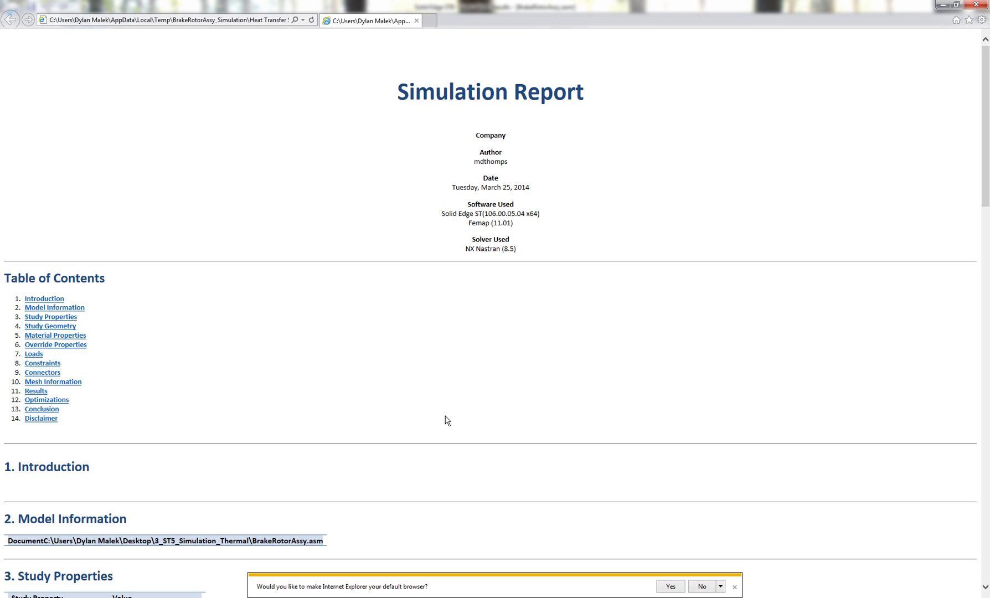
Review the report's material, load and thermal result sections, view the temperature image at full size, and minimize the browser
scroll(446, 420, down, 5)
scroll(447, 420, down, 5)
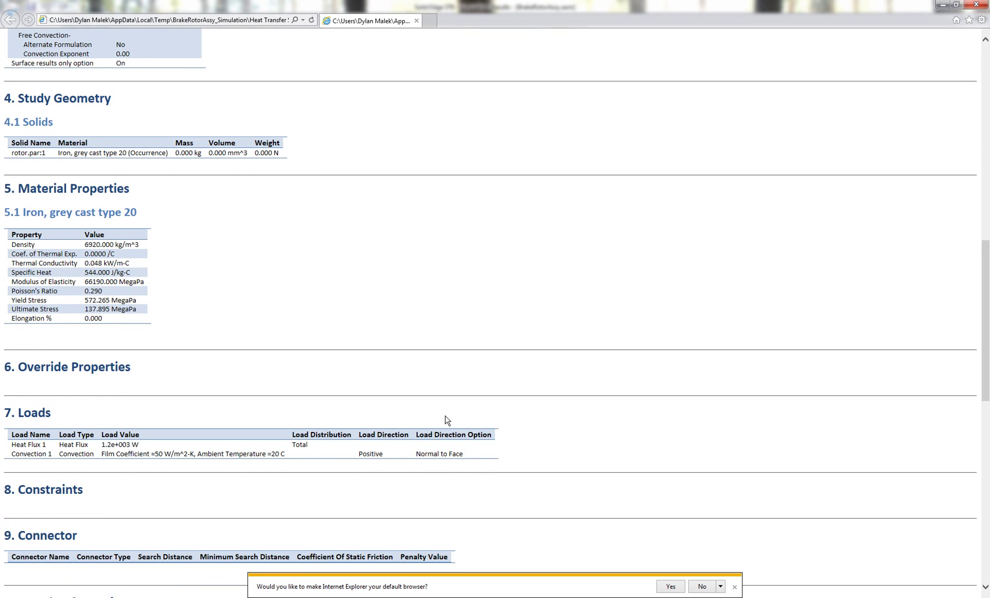
scroll(447, 420, up, 5)
scroll(446, 420, down, 5)
scroll(446, 420, down, 9)
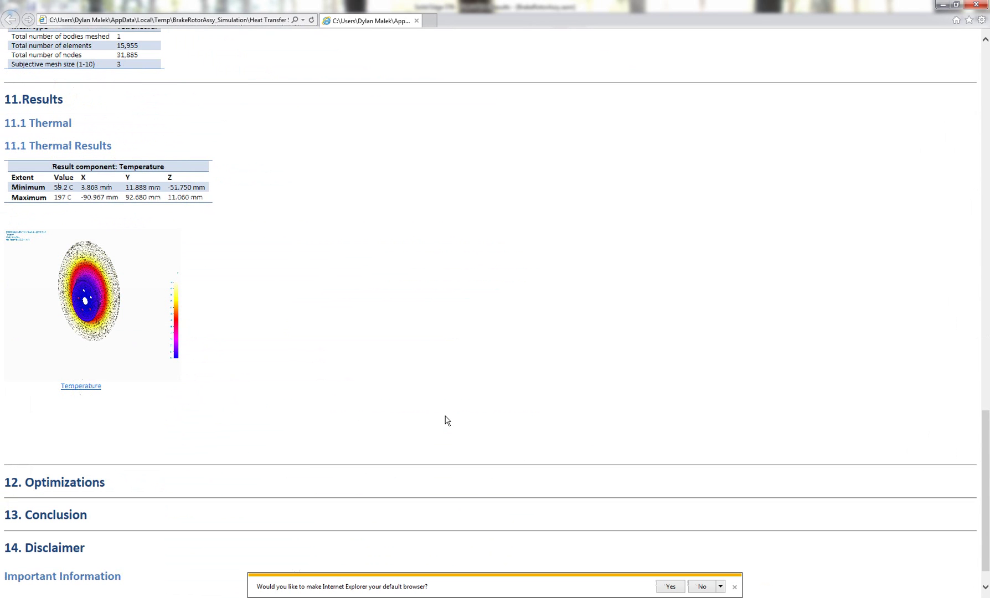
scroll(446, 420, down, 1)
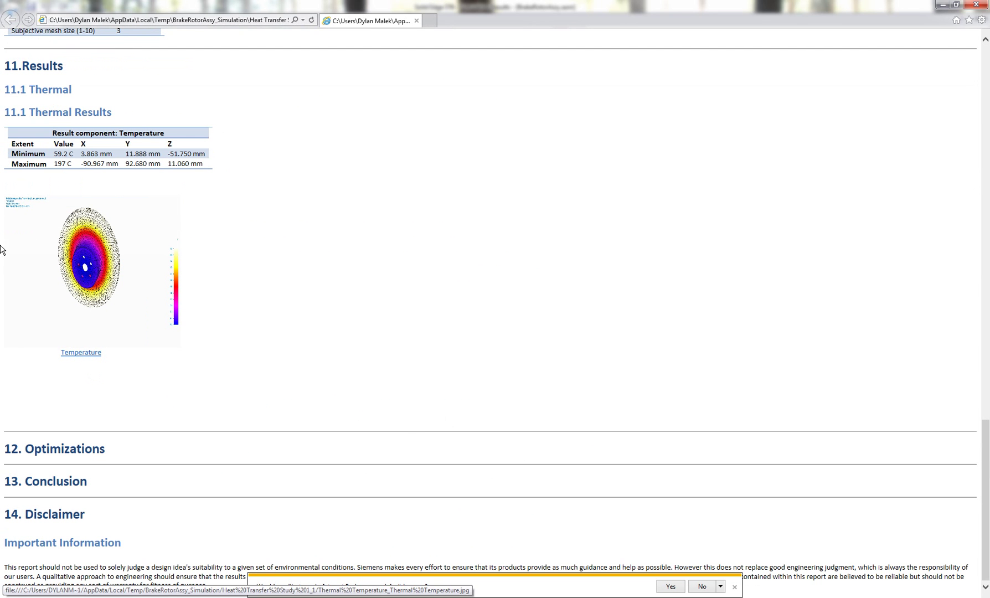
click(84, 327)
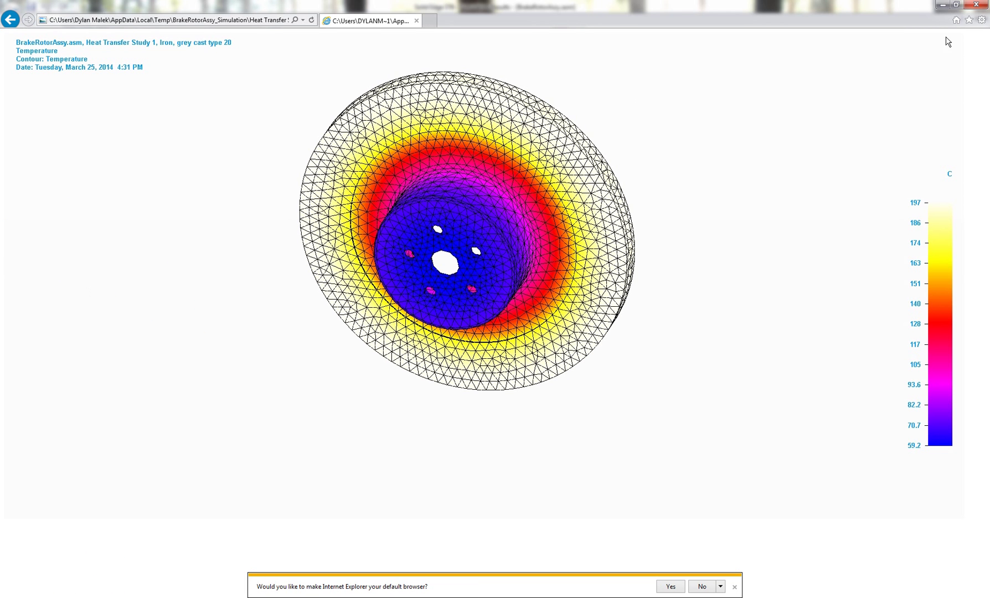
click(943, 4)
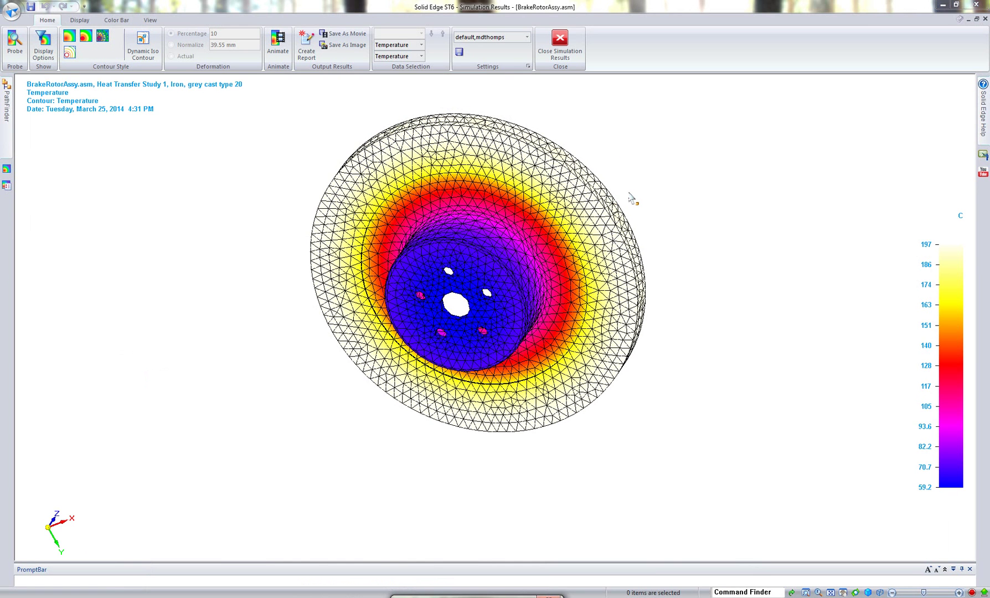
Close the simulation results and make Heat Transfer-Static Study 1 the active study
middle_drag(629, 199, 659, 239)
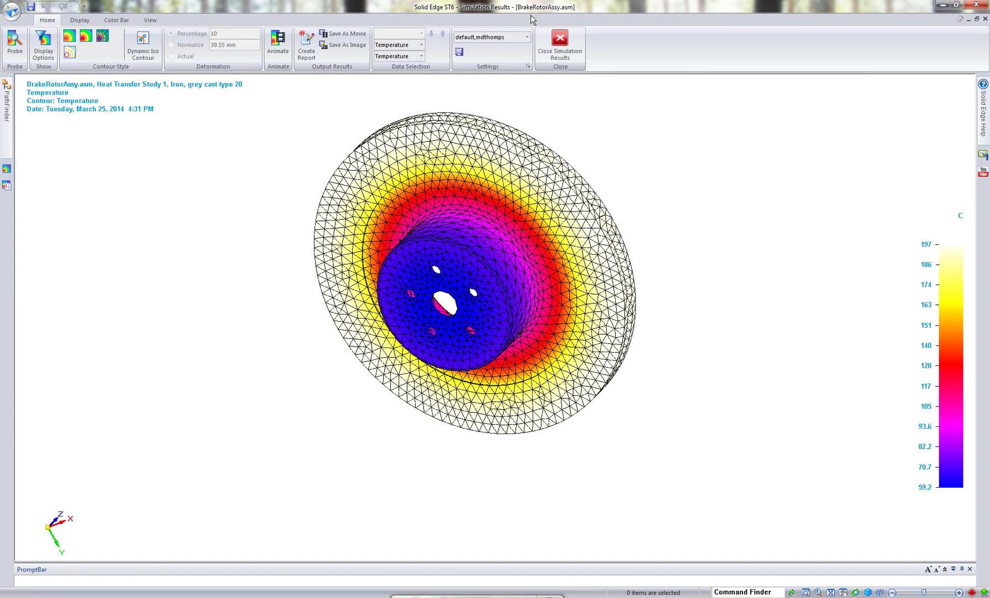
click(562, 44)
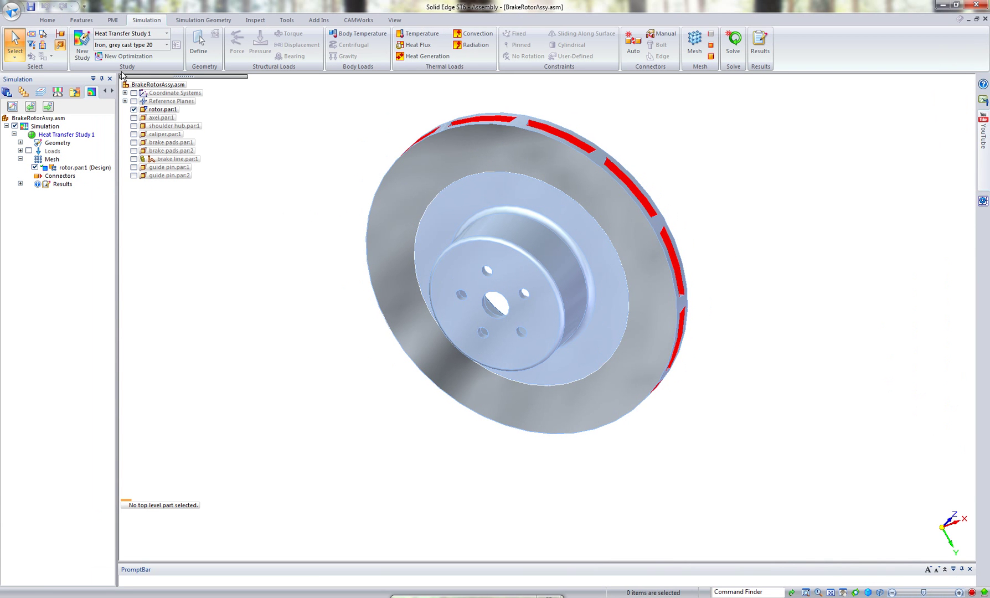
click(30, 106)
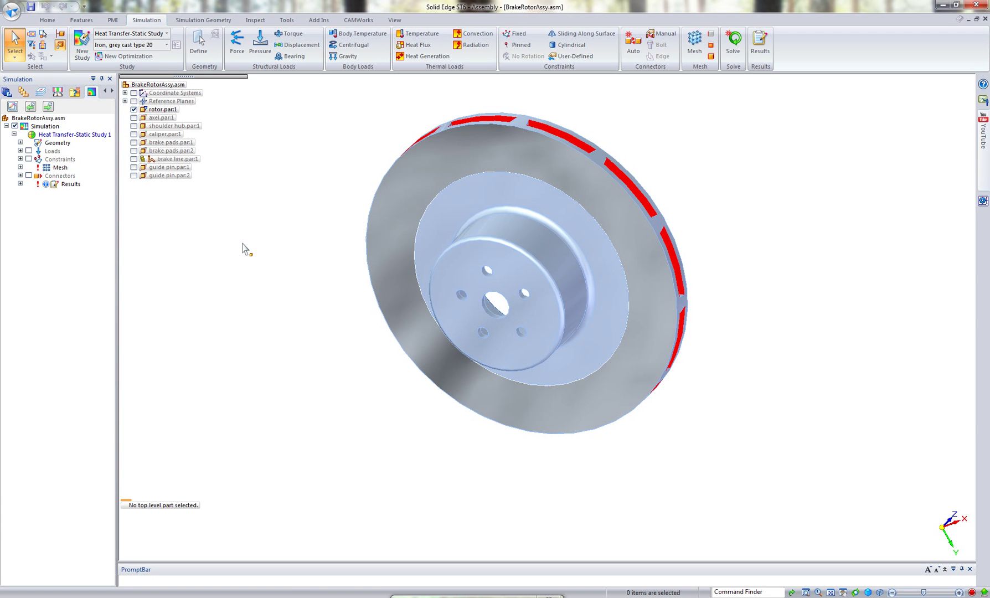
Open the Heat Transfer-Static Study 1 results and examine the temperature contour around the hub's bolt holes from both sides
middle_drag(635, 126, 634, 148)
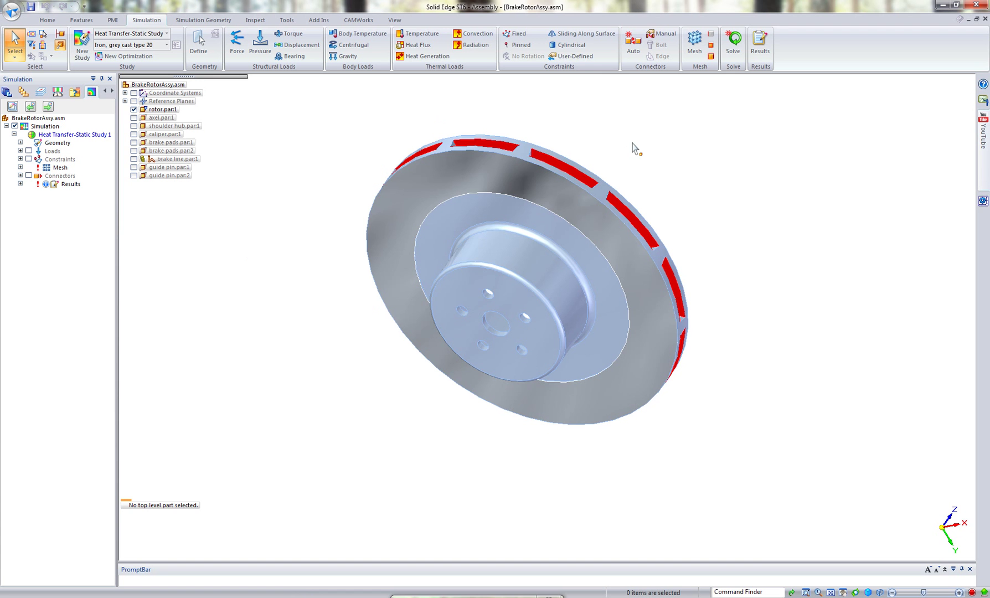
click(757, 52)
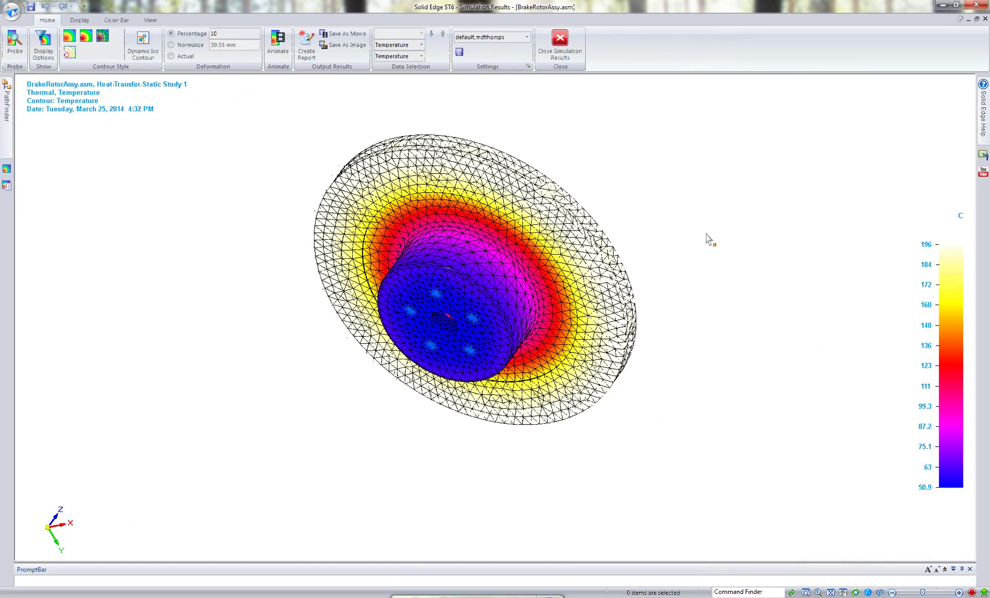
middle_drag(701, 243, 454, 238)
scroll(387, 244, up, 2)
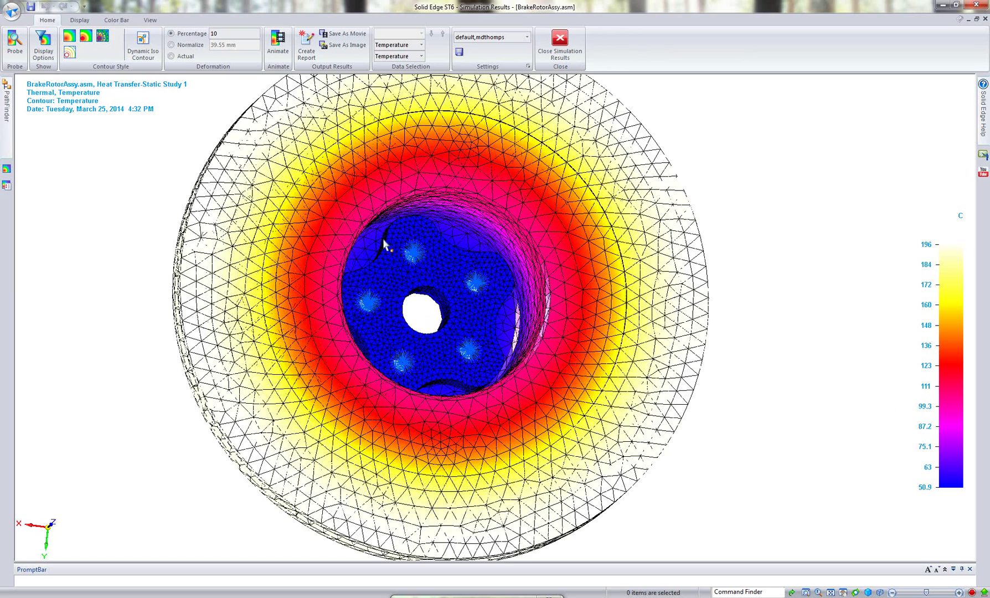
middle_drag(417, 274, 505, 284)
scroll(432, 269, up, 3)
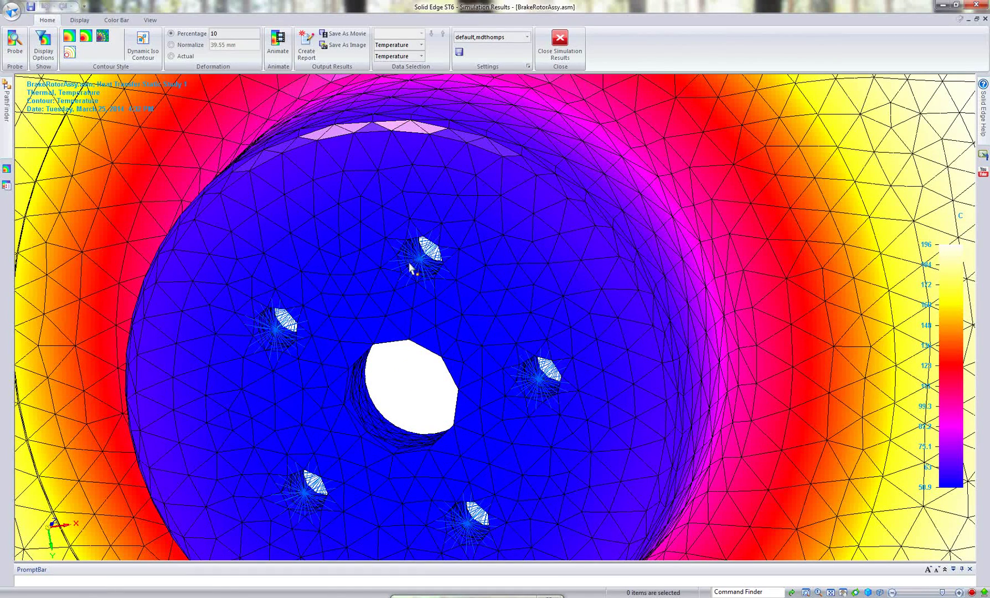
scroll(386, 345, down, 2)
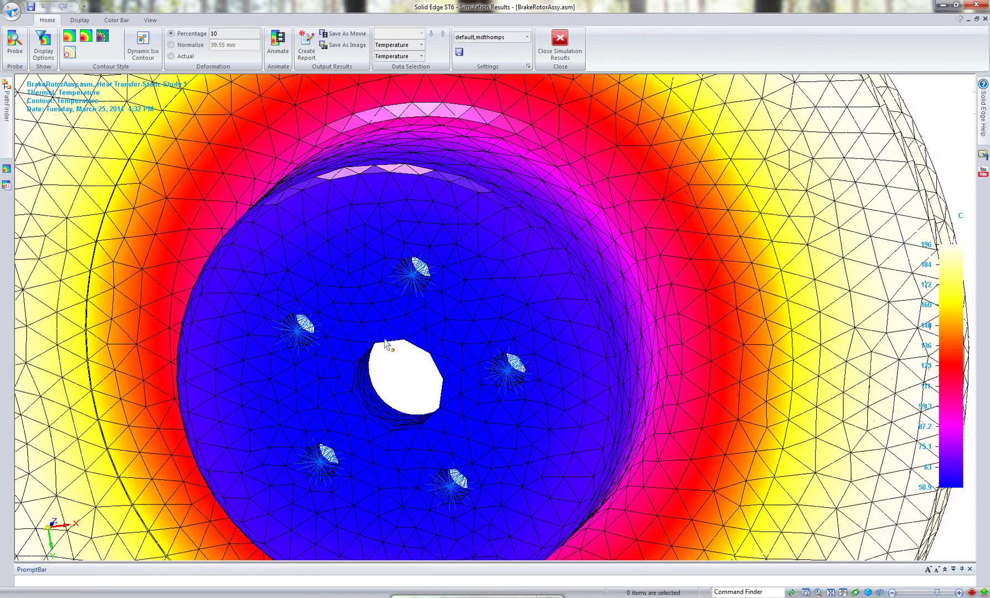
scroll(386, 344, down, 1)
middle_drag(386, 345, 491, 112)
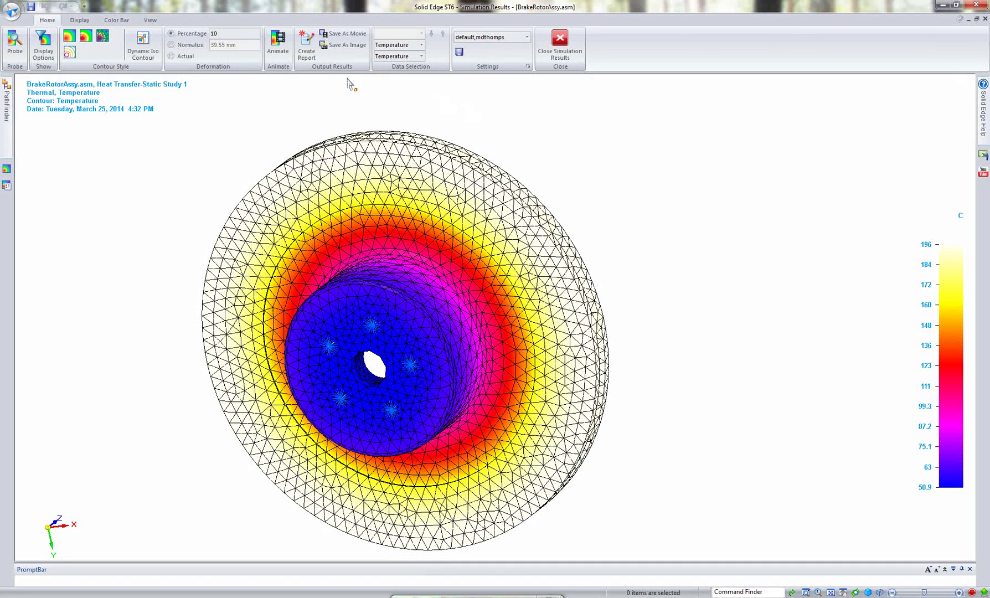
Display the Von Mises stress result with the deformation shown at actual scale
click(423, 45)
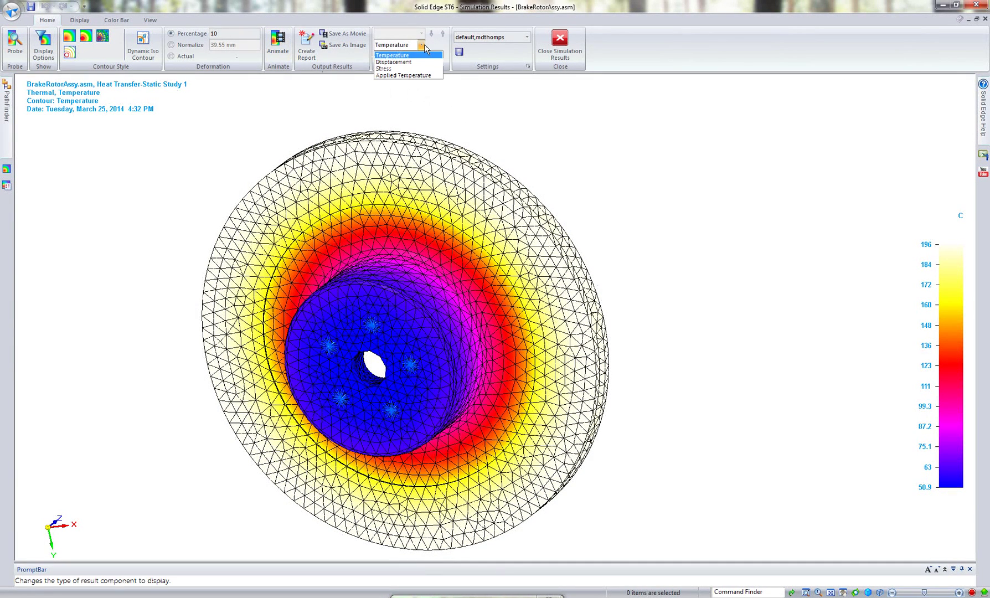
click(402, 69)
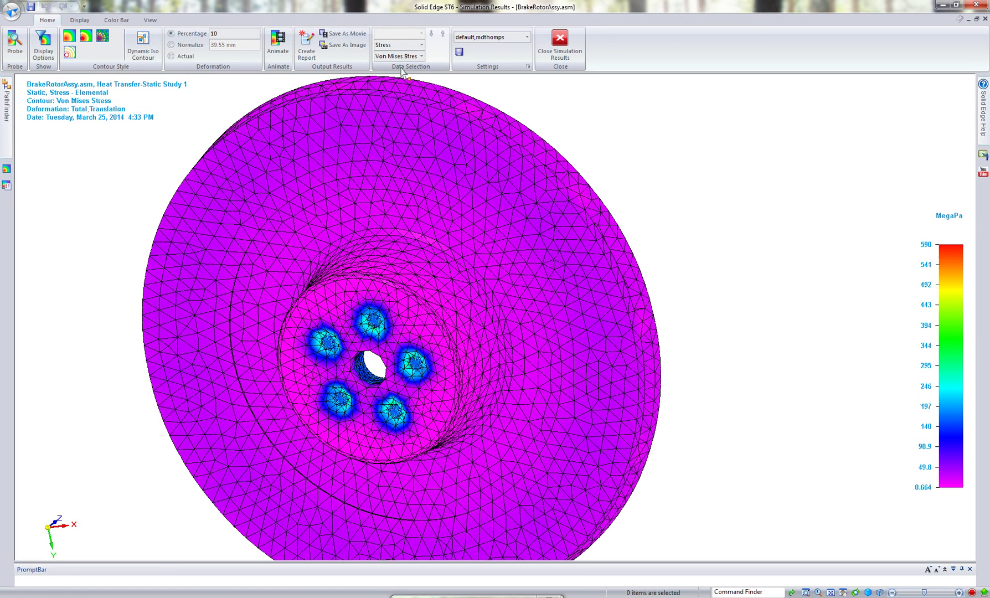
click(171, 56)
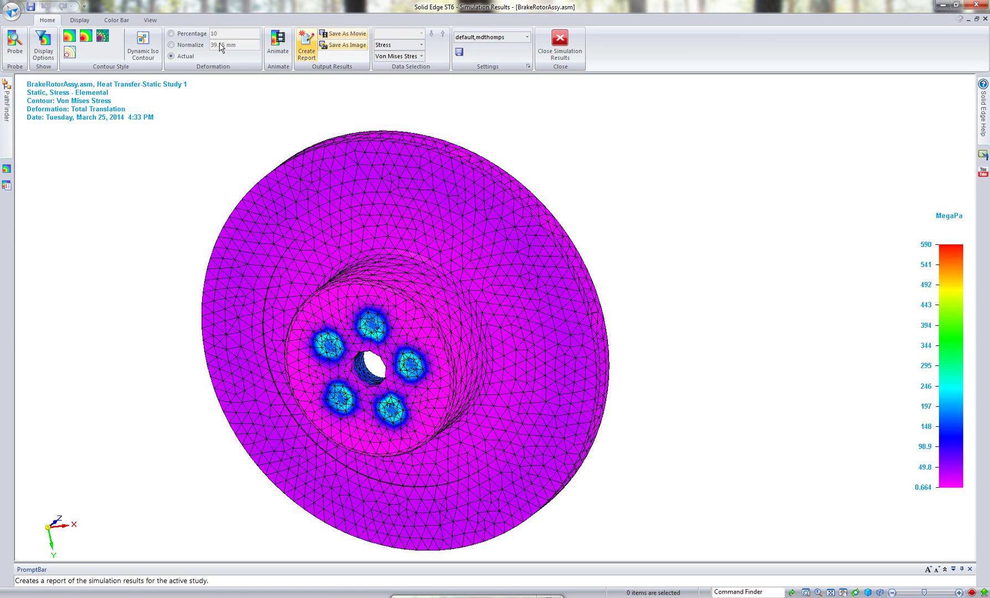
Probe the stress at a node beside the hub's uppermost bolt hole and place its label above the rotor
click(15, 41)
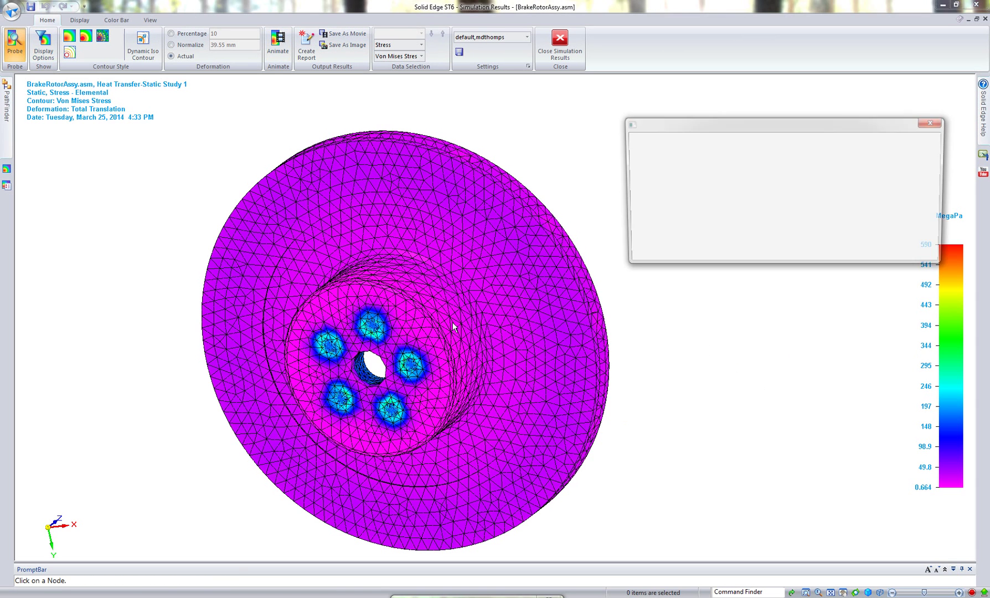
click(378, 327)
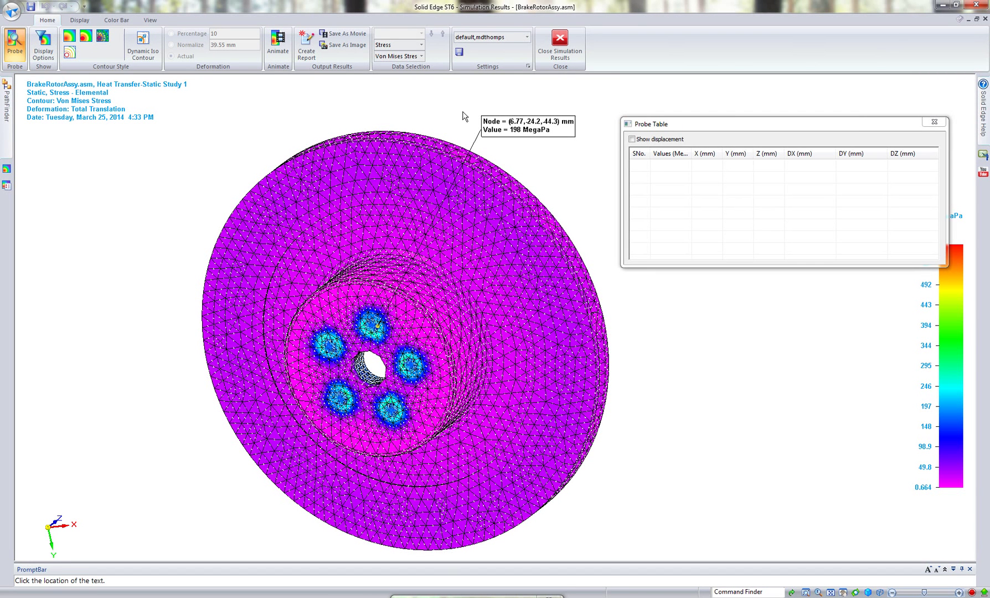
click(463, 115)
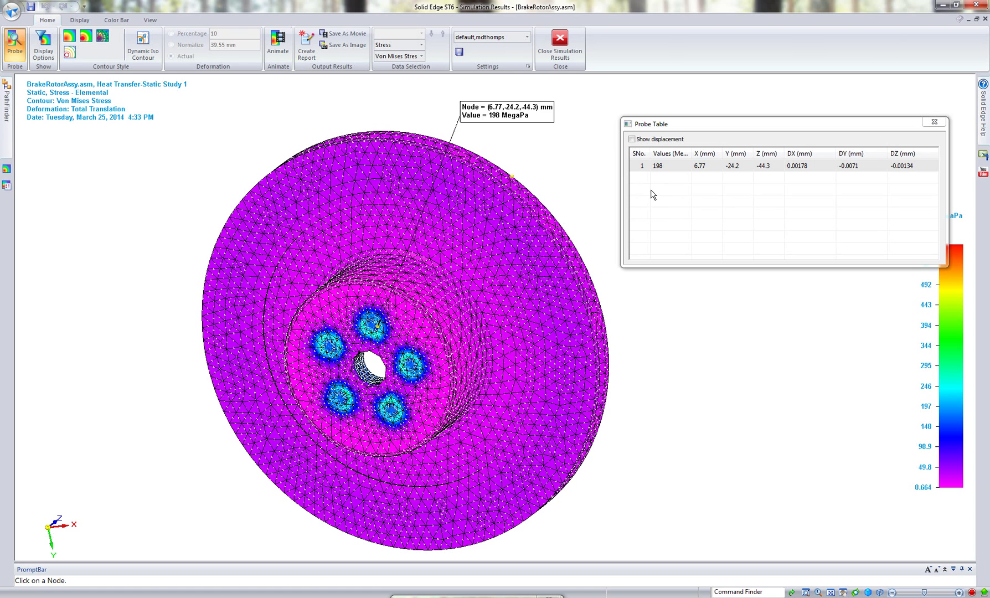
Create a webpage (.html) report of Heat Transfer-Static Study 1, continuing despite its incomplete sections
click(314, 61)
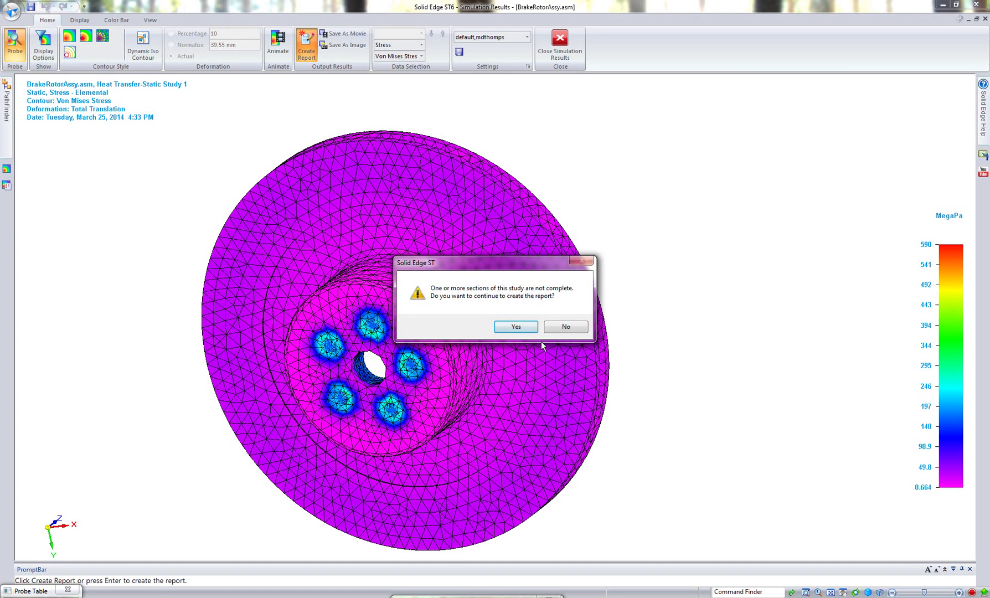
click(510, 326)
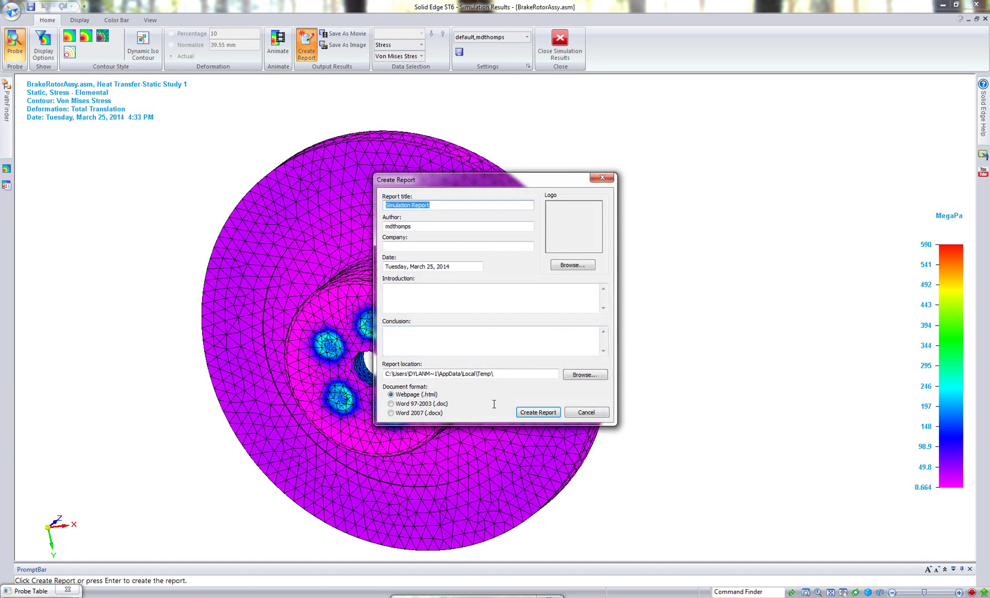
click(532, 412)
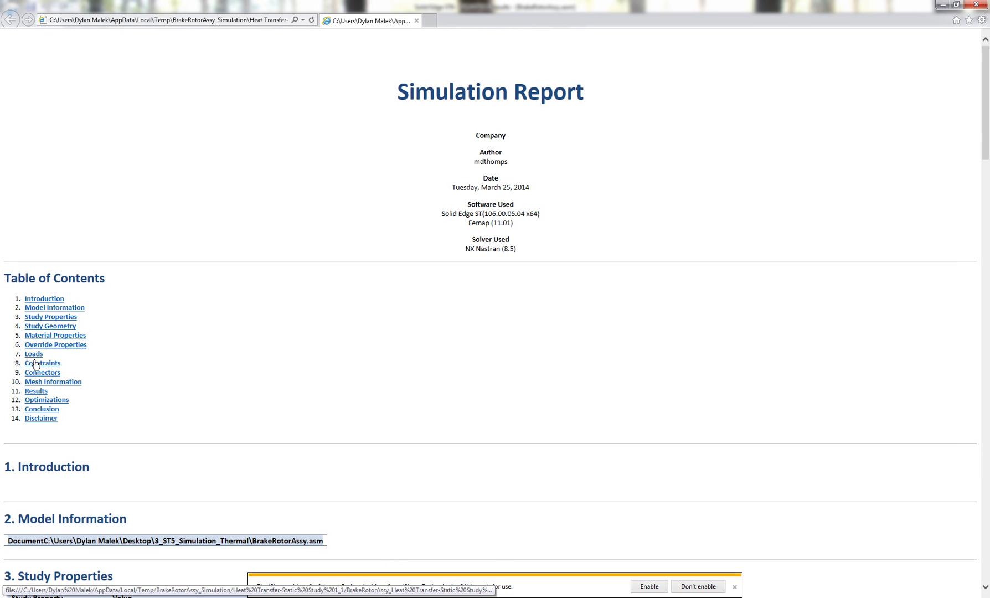
Review the report's displacement and Von Mises stress results, minimize the browser, and close the simulation results
scroll(45, 341, down, 20)
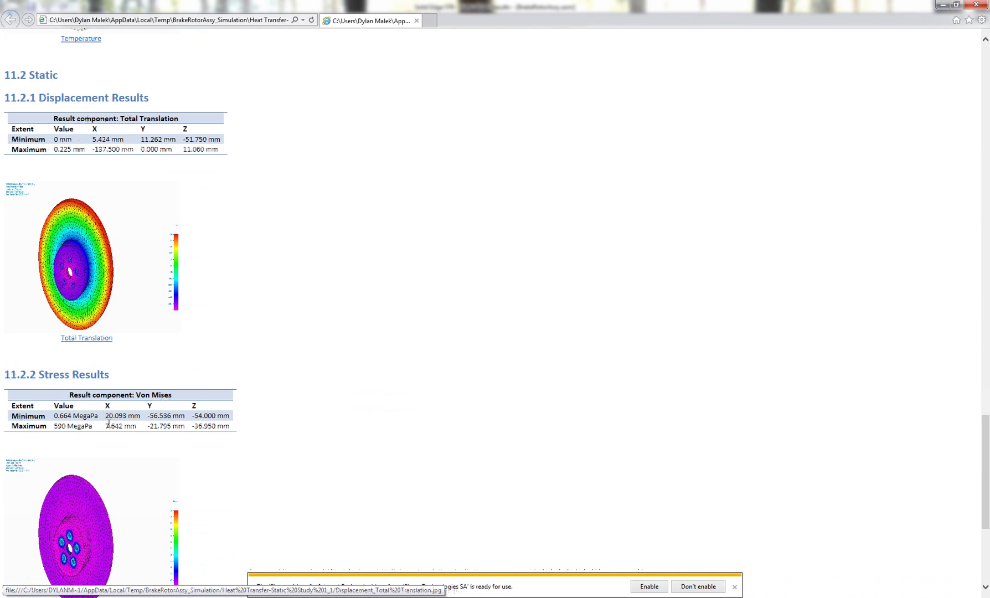
scroll(111, 287, down, 3)
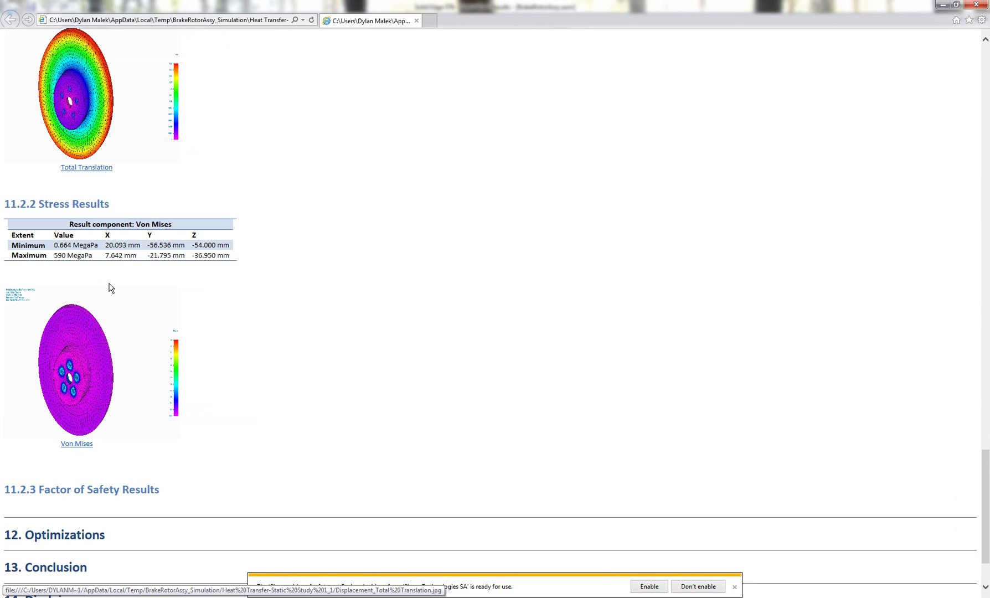
scroll(110, 306, down, 2)
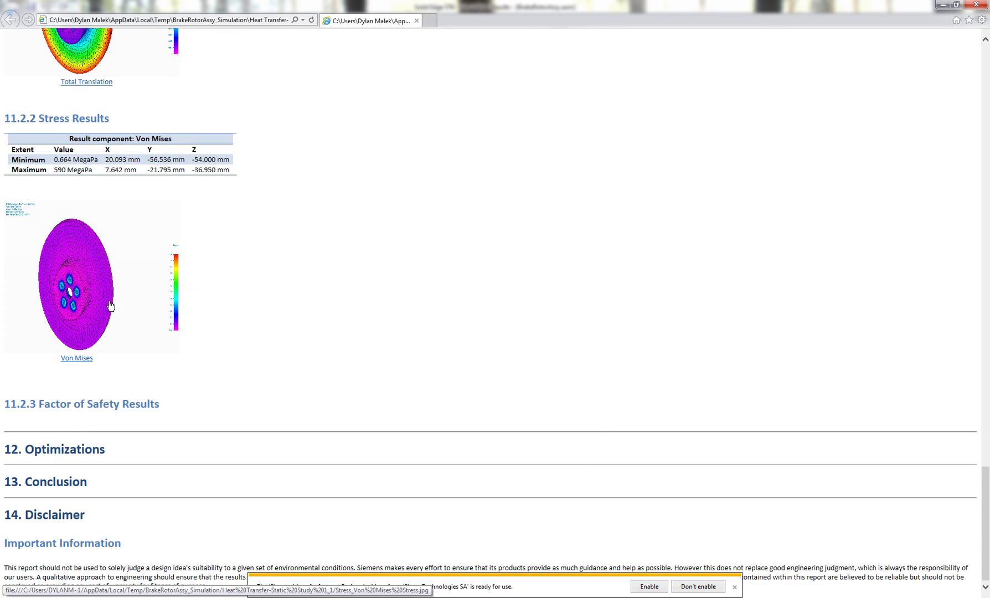
click(943, 4)
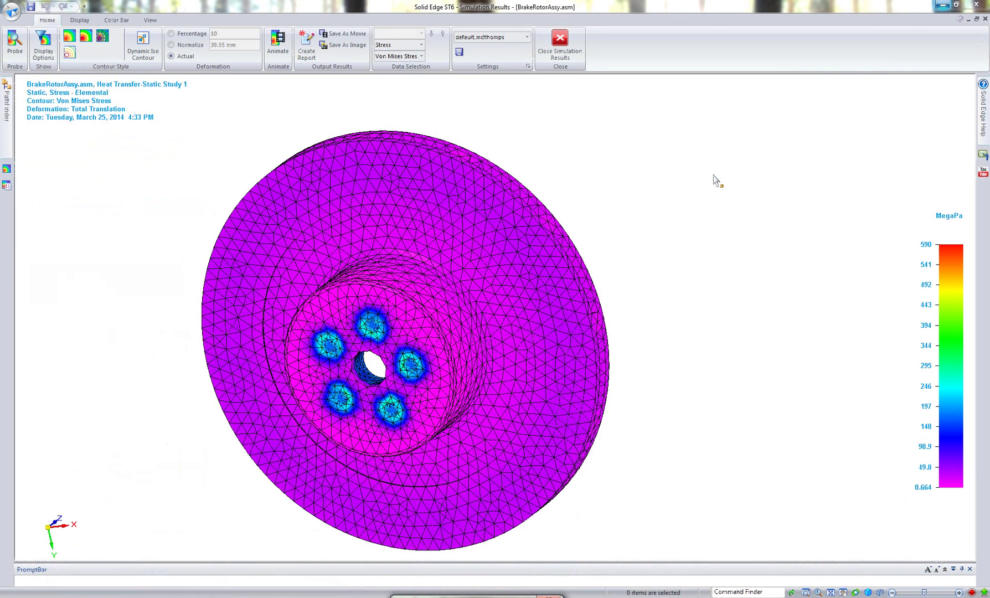
click(560, 44)
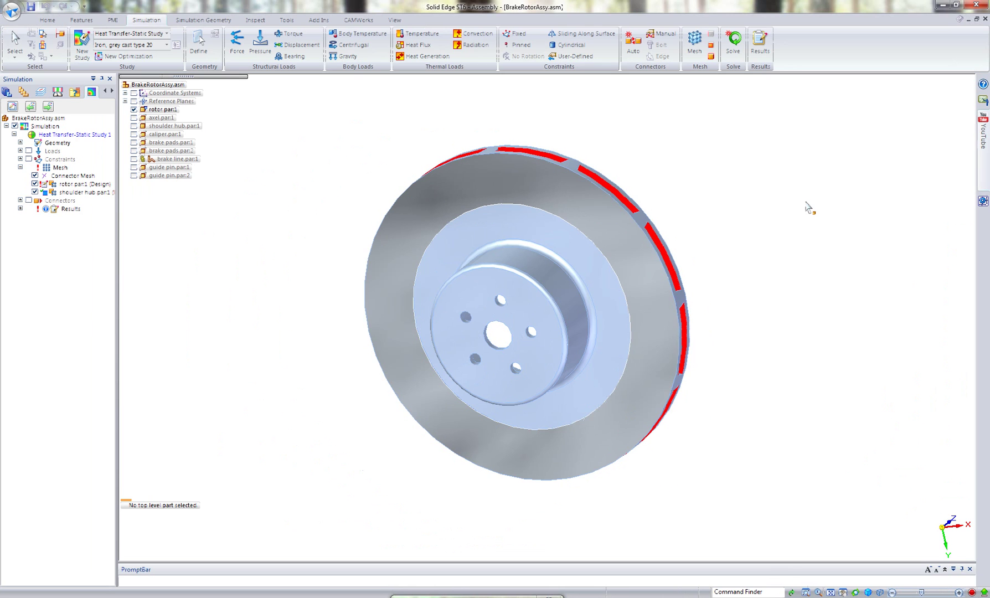